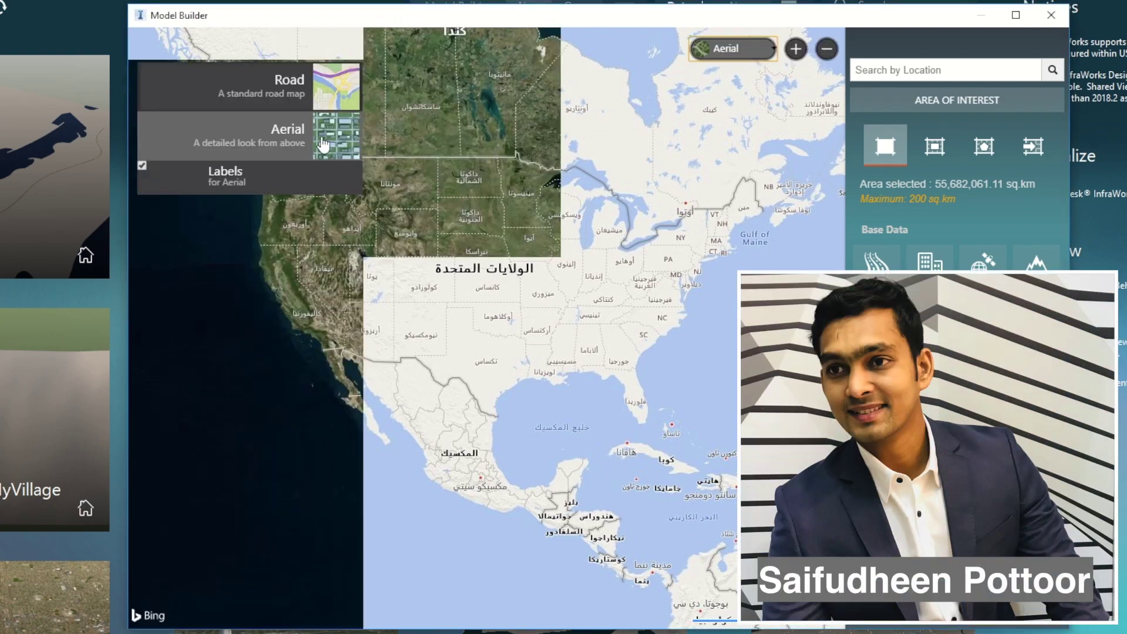
- Pan and zoom the aerial map from Canada and Greenland toward Europe and Africa
left_click_drag(757, 229, 612, 500)
scroll(612, 500, "down", 3)
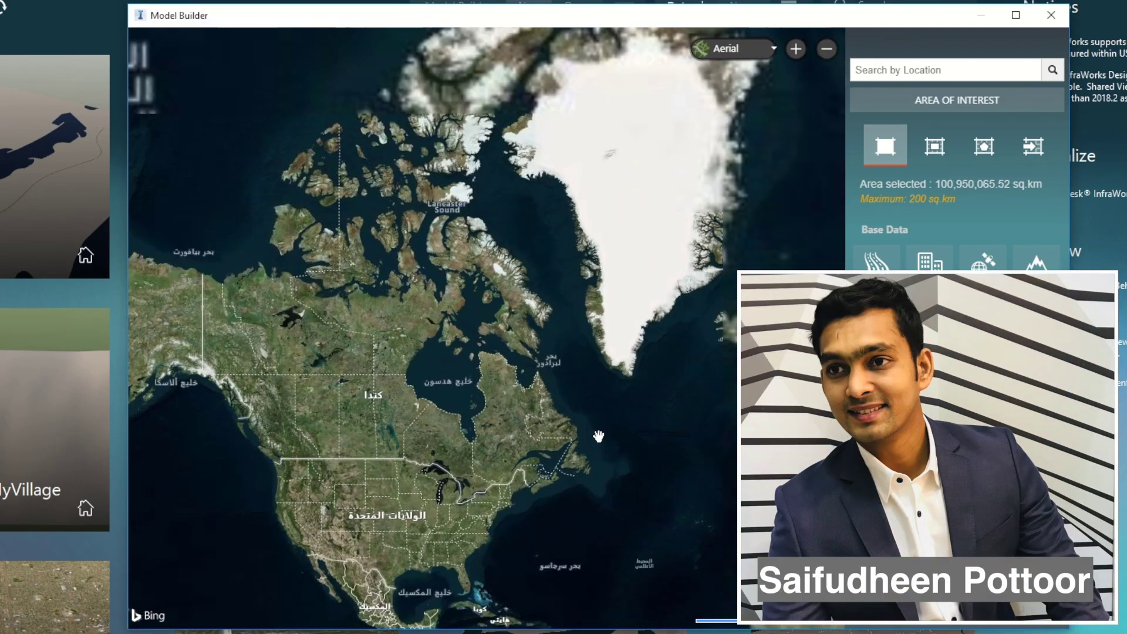
left_click_drag(607, 452, 372, 417)
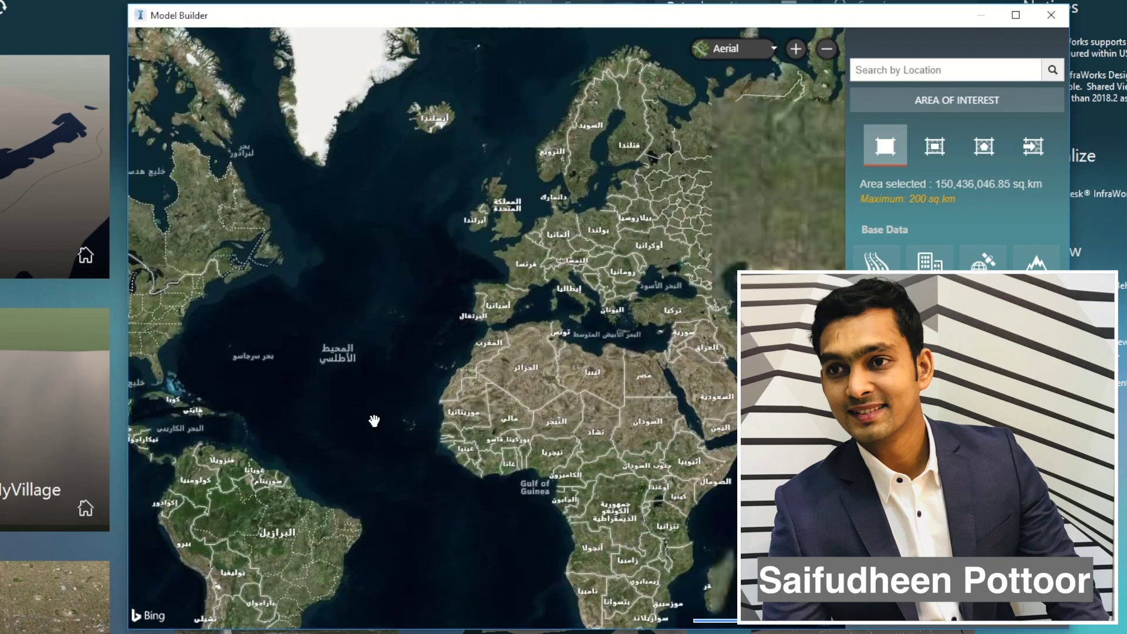
scroll(669, 418, "up", 10)
scroll(644, 400, "up", 8)
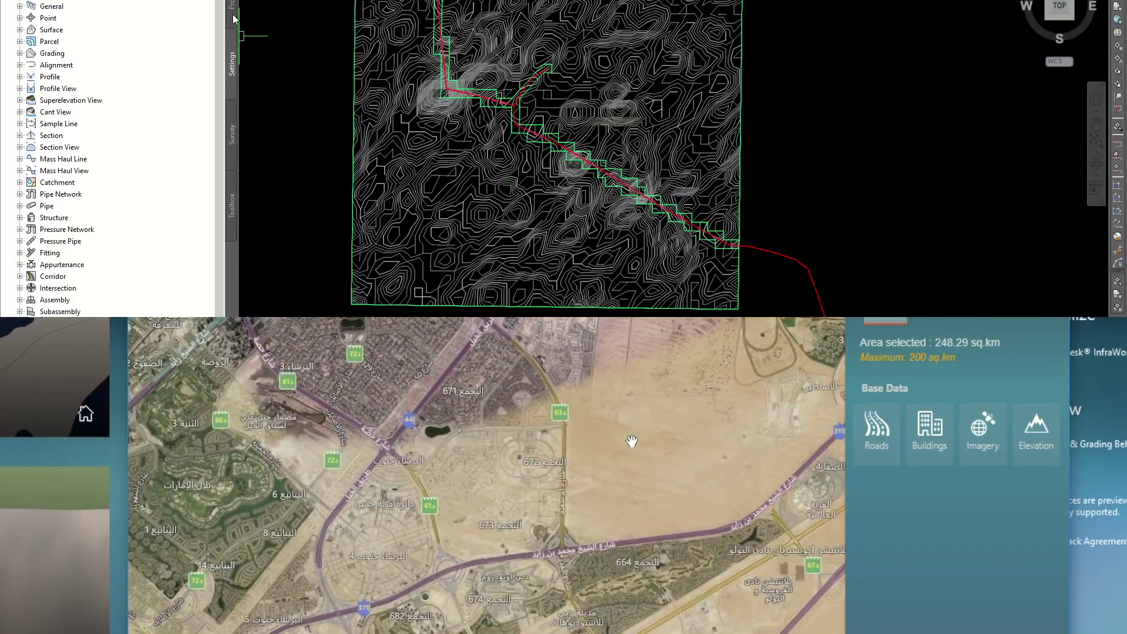
- Open the properties of the AIW_Existing_Ground surface in Civil 3D's drawing browser
left_click(232, 9)
scroll(576, 458, "up", 5)
left_click(20, 29)
left_click(84, 42)
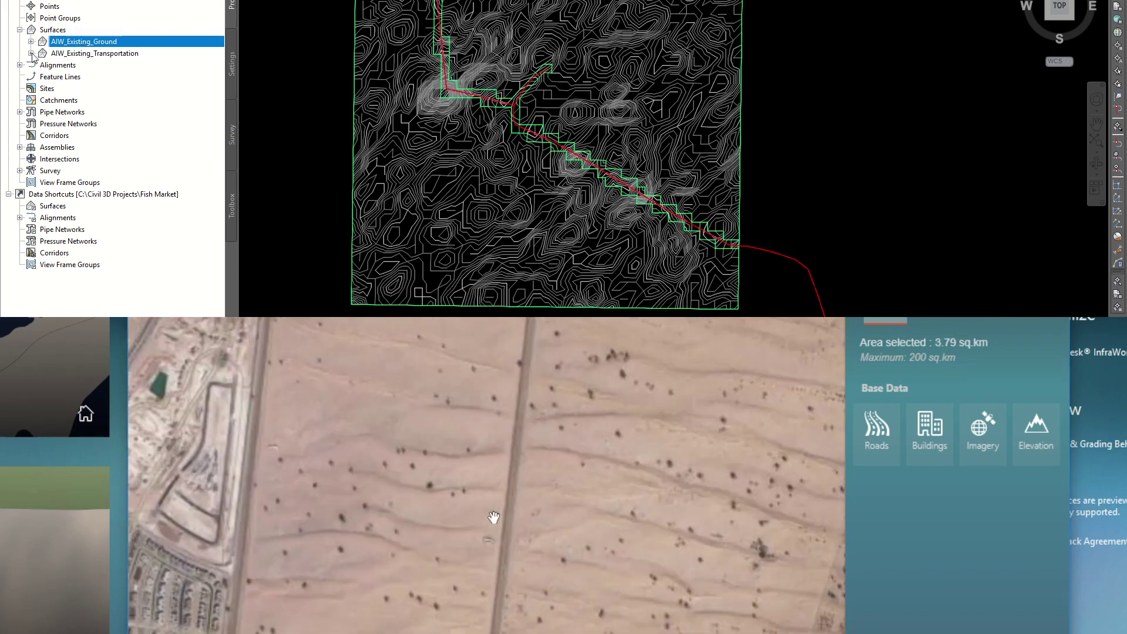
right_click(84, 42)
left_click(108, 49)
- Change AIW_Existing_Ground's surface style to a contour style and apply it
scroll(439, 411, "up", 4)
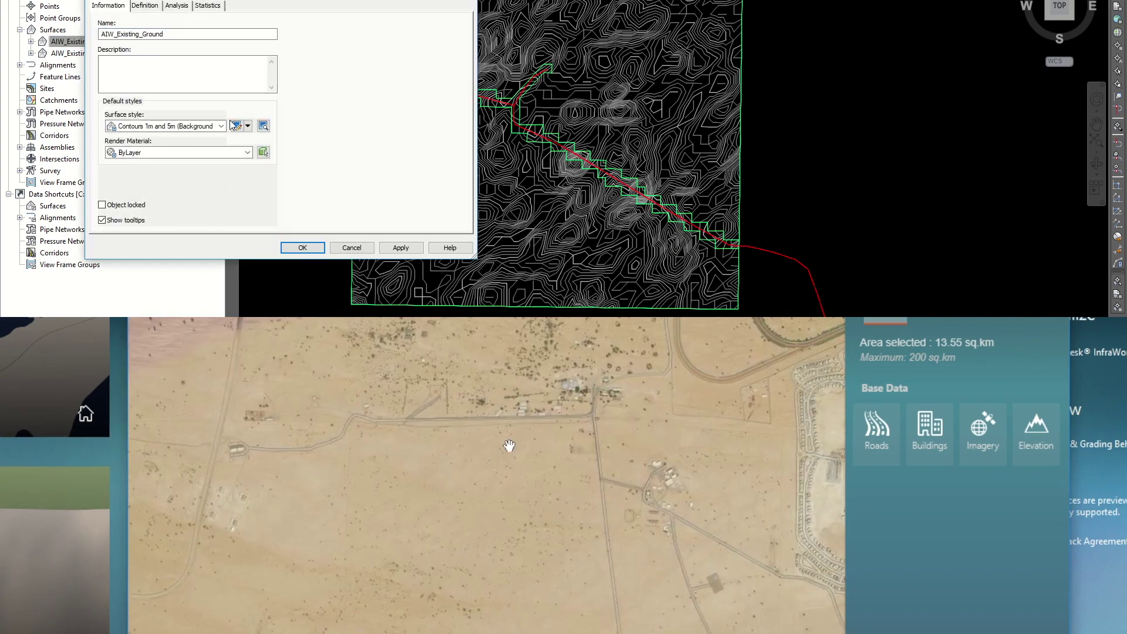
left_click(221, 126)
left_click(176, 185)
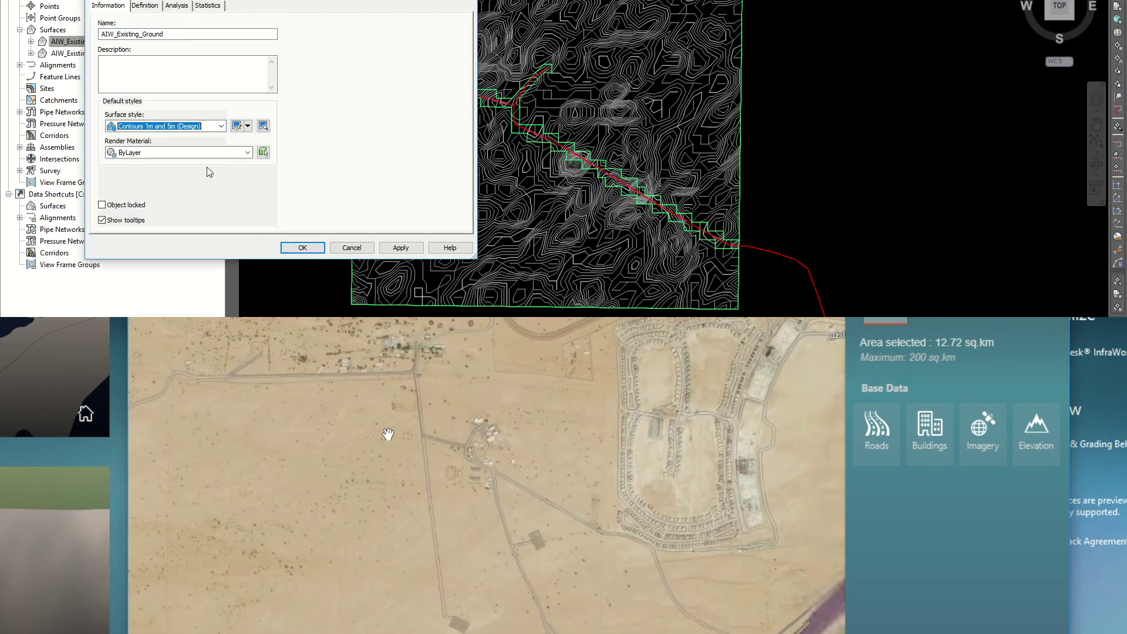
left_click(401, 247)
left_click(302, 247)
scroll(584, 123, "up", 5)
scroll(584, 123, "down", 5)
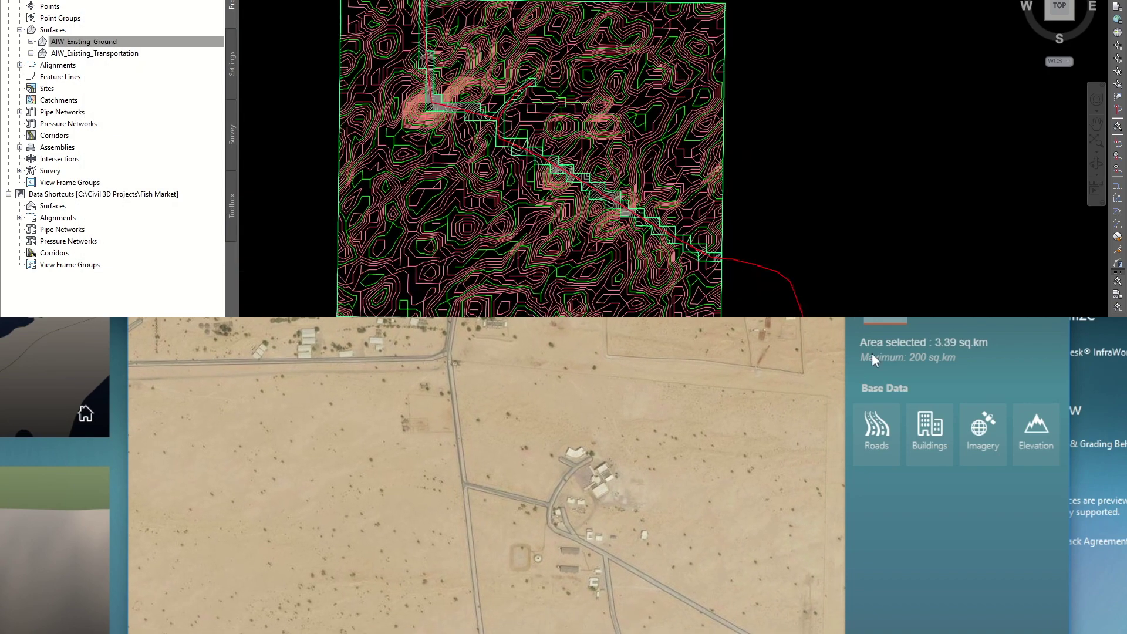
- Show the contour surface in a separate 3D viewer
middle_click_drag(585, 123, 609, 133)
right_click(612, 136)
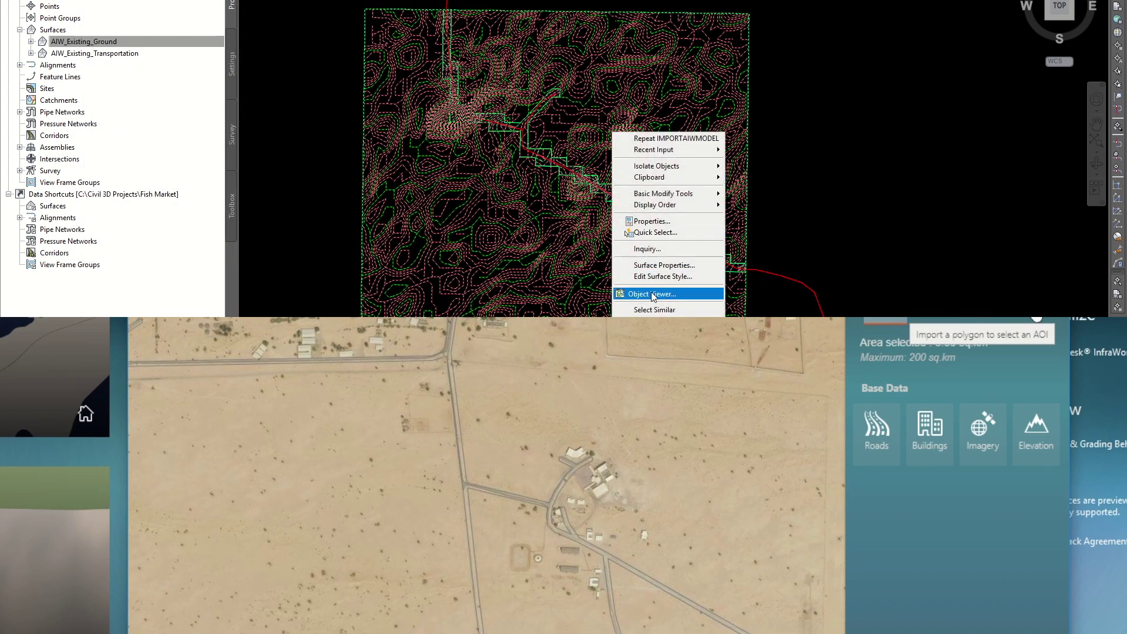
left_click(650, 292)
- Outline an area of interest on the map of about 1.39 sq km
left_click_drag(605, 219, 646, 202)
scroll(640, 205, "up", 3)
left_click_drag(360, 374, 670, 633)
left_click_drag(670, 633, 833, 633)
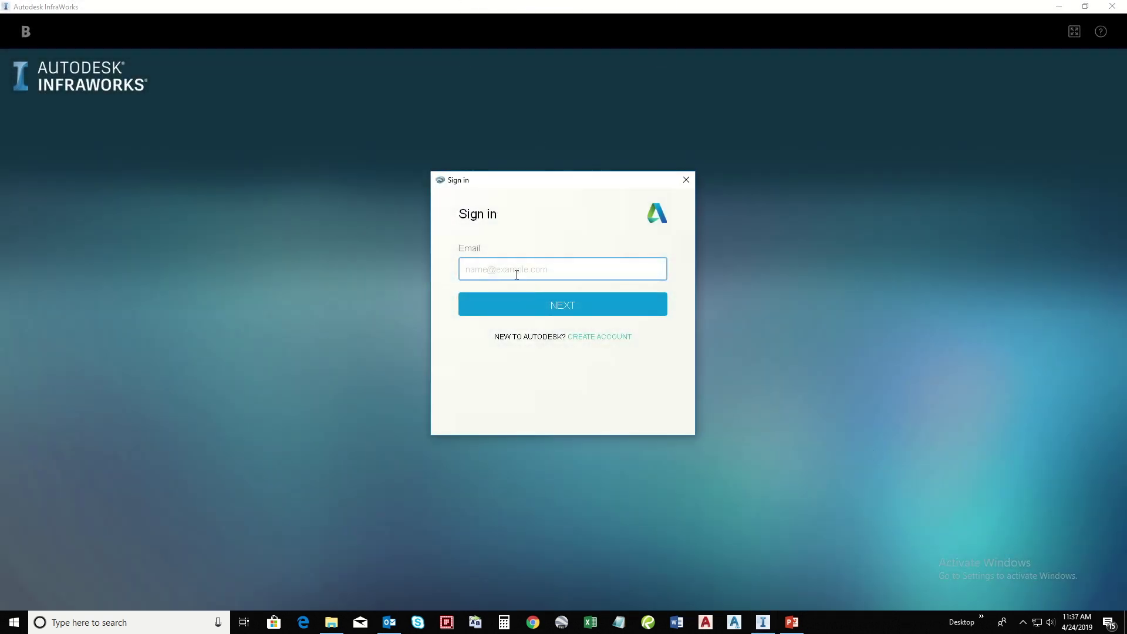
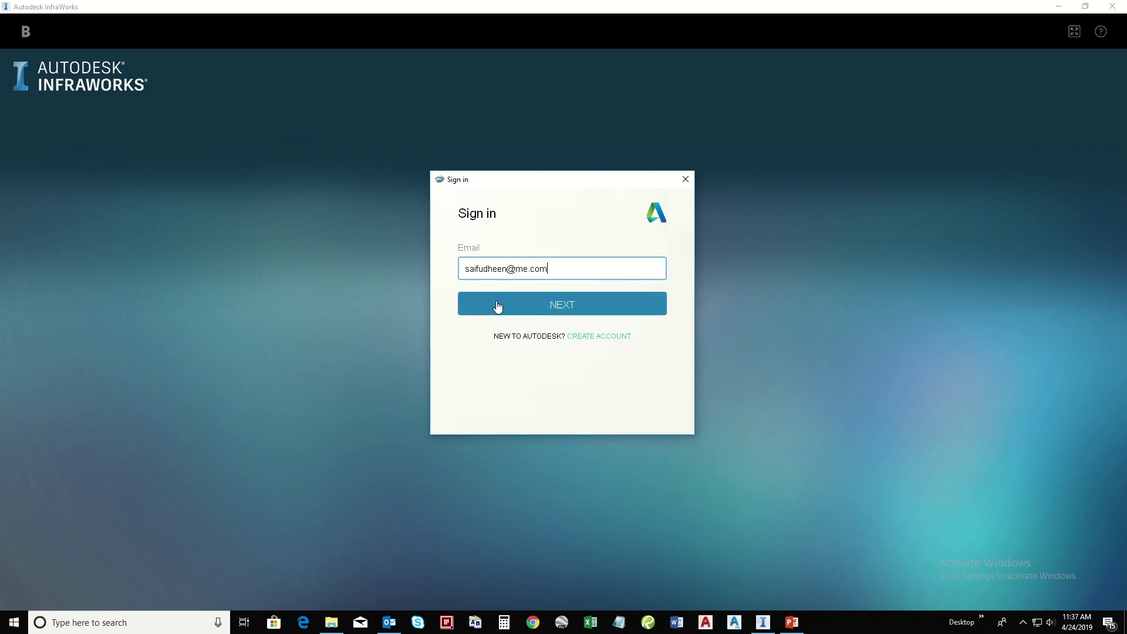
- Sign in with the account e-mail and password, then start Model Builder
left_click(499, 306)
type("••••••••••")
left_click(579, 347)
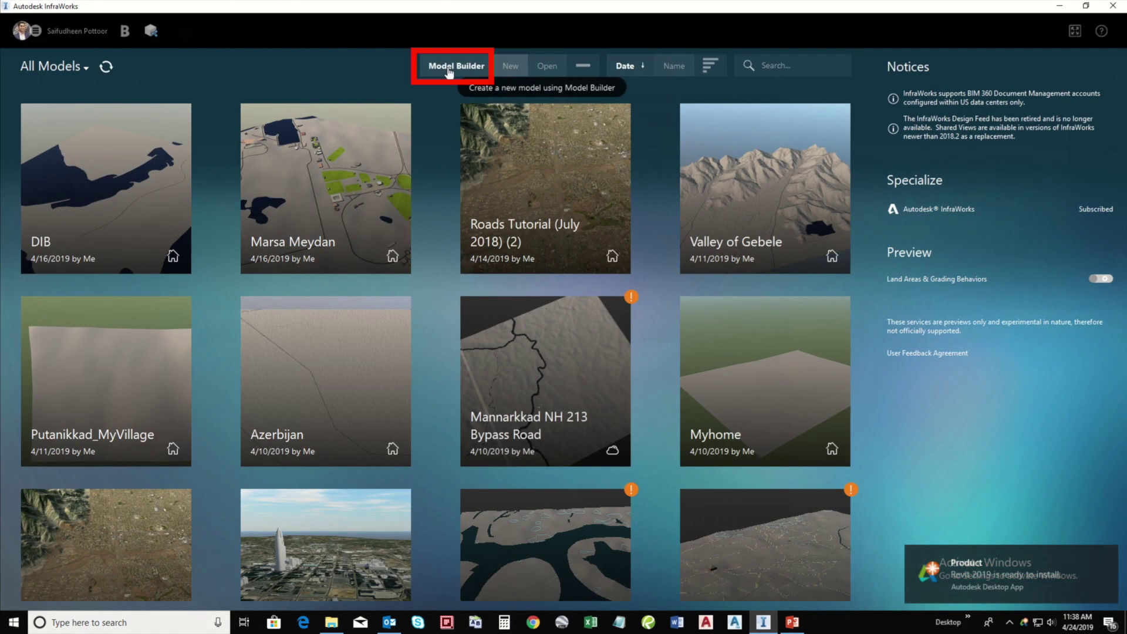
left_click(449, 70)
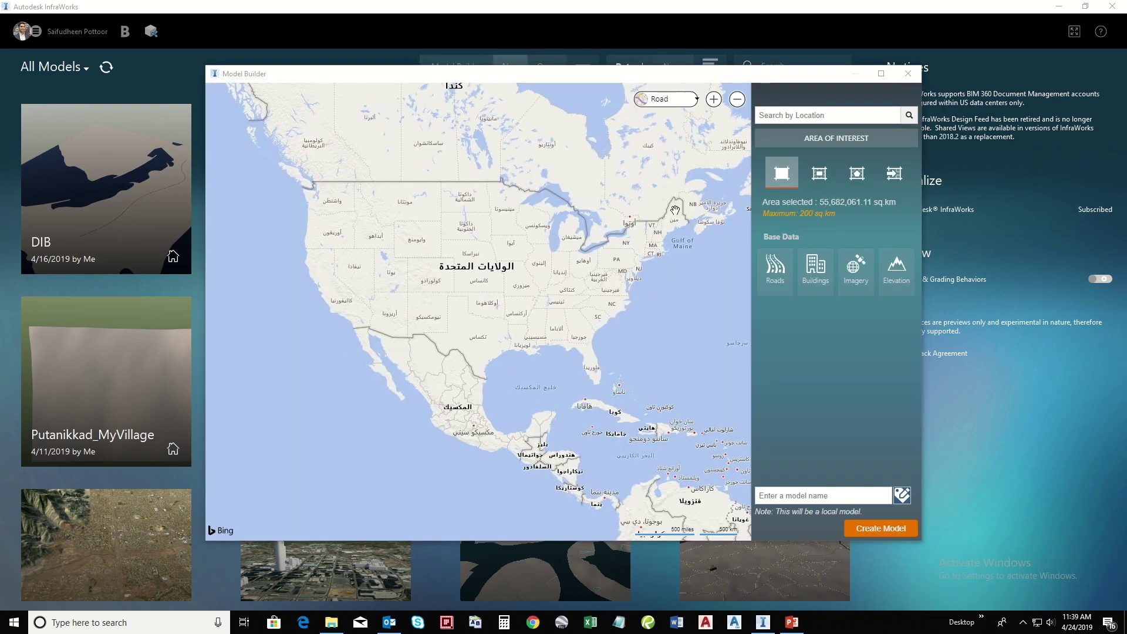
- Switch the Model Builder basemap to Aerial and zoom in on the UAE desert village
left_click(677, 103)
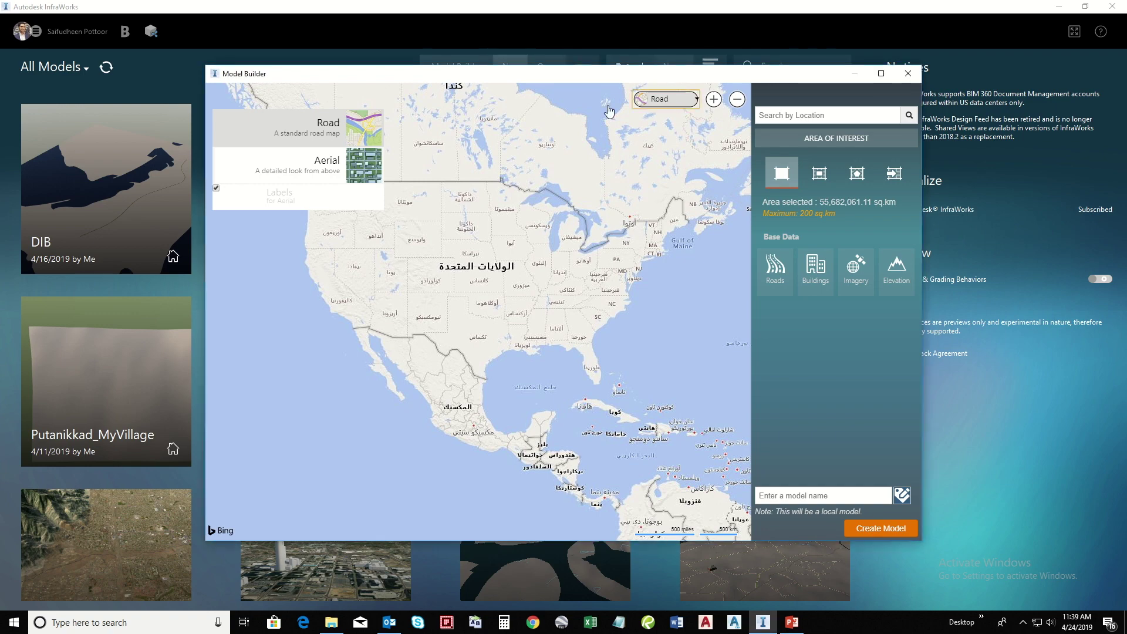
left_click(353, 170)
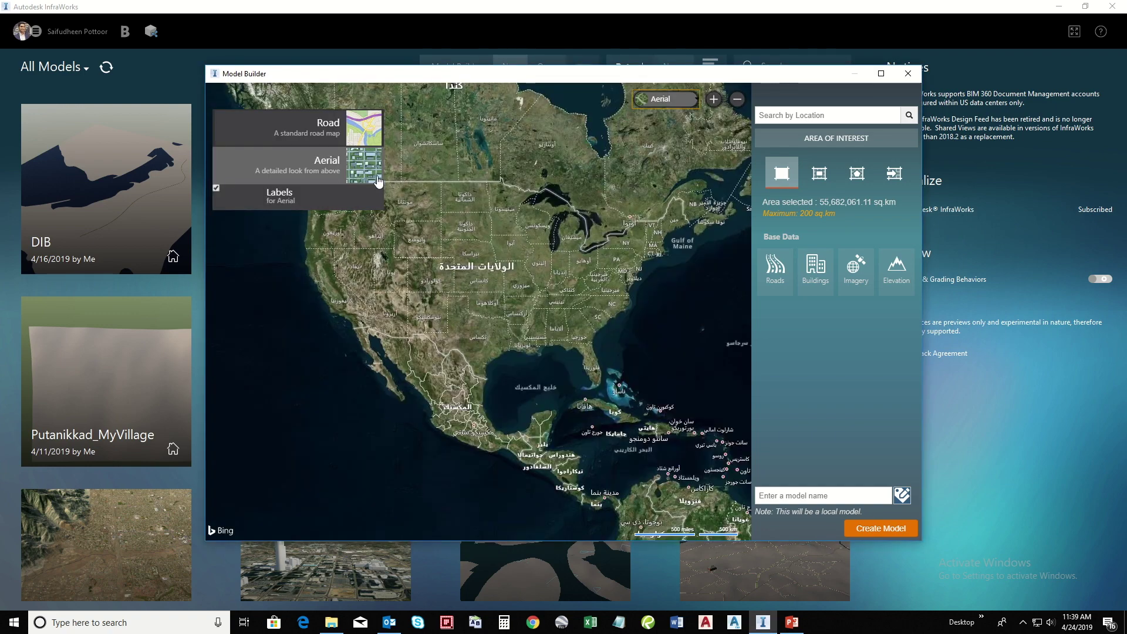
left_click_drag(644, 315, 591, 380)
scroll(591, 381, "down", 1)
scroll(569, 406, "down", 1)
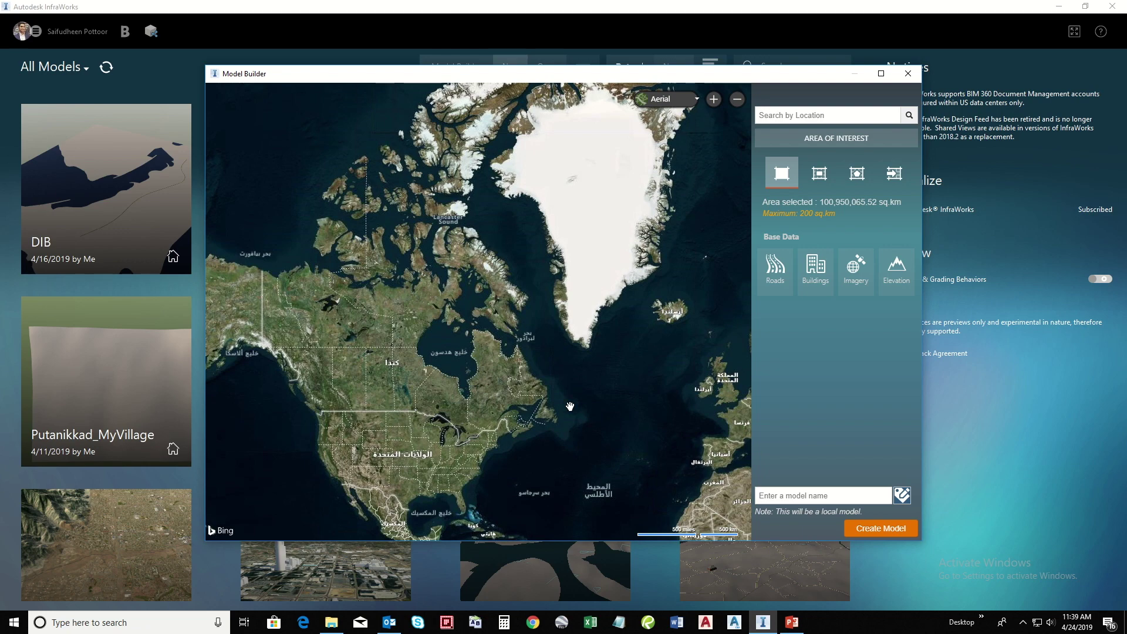
scroll(570, 436, "down", 1)
left_click_drag(607, 372, 574, 368)
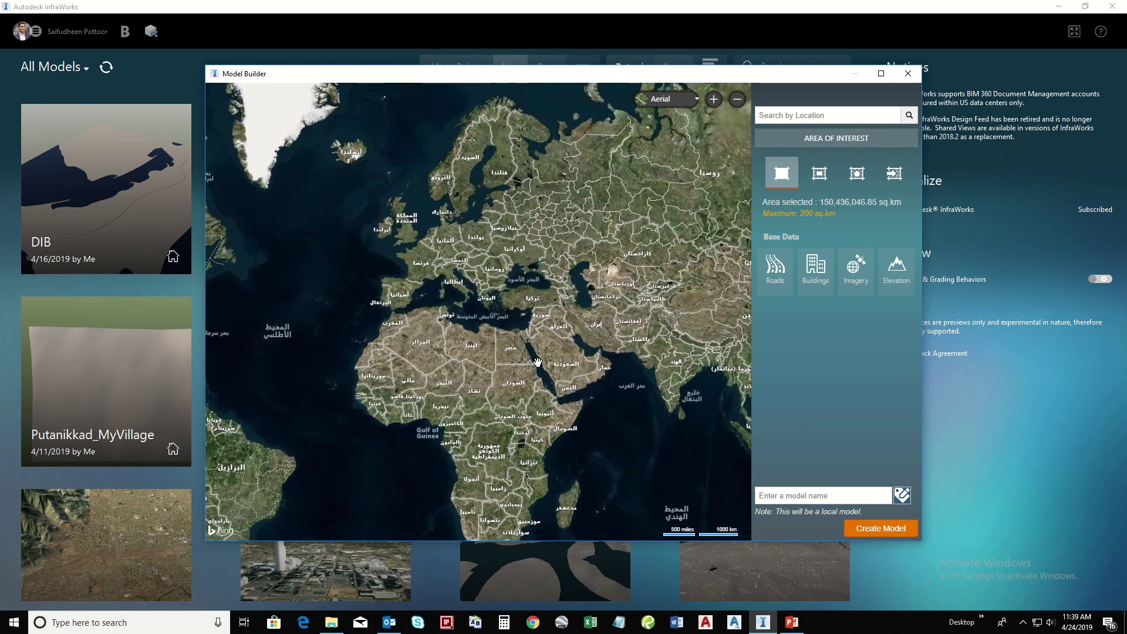
scroll(610, 376, "up", 5)
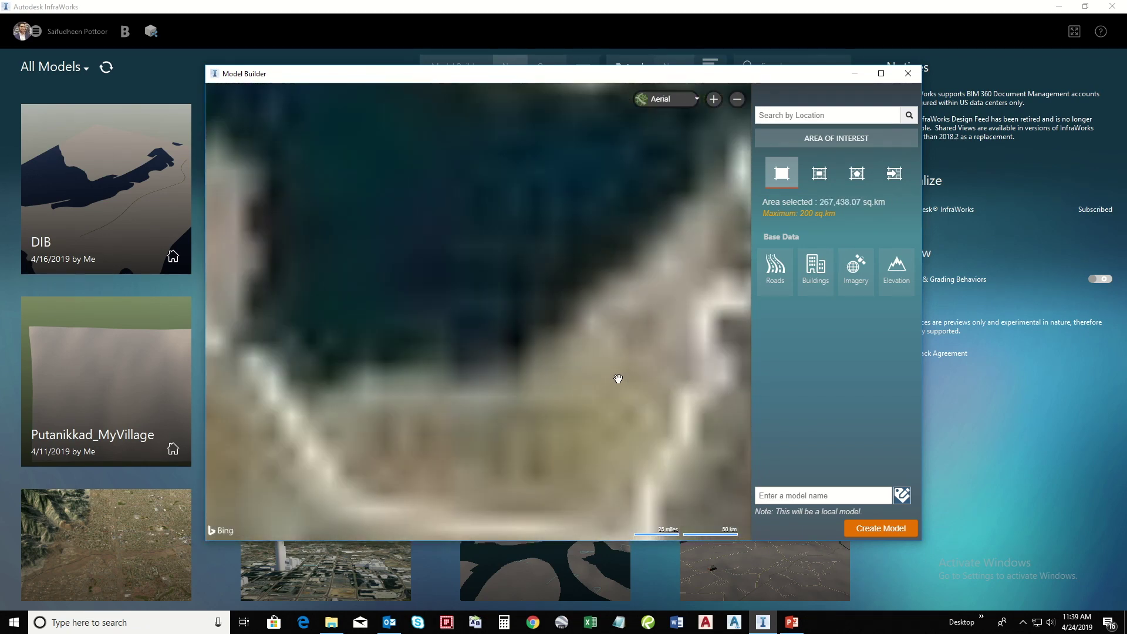
scroll(602, 297, "up", 2)
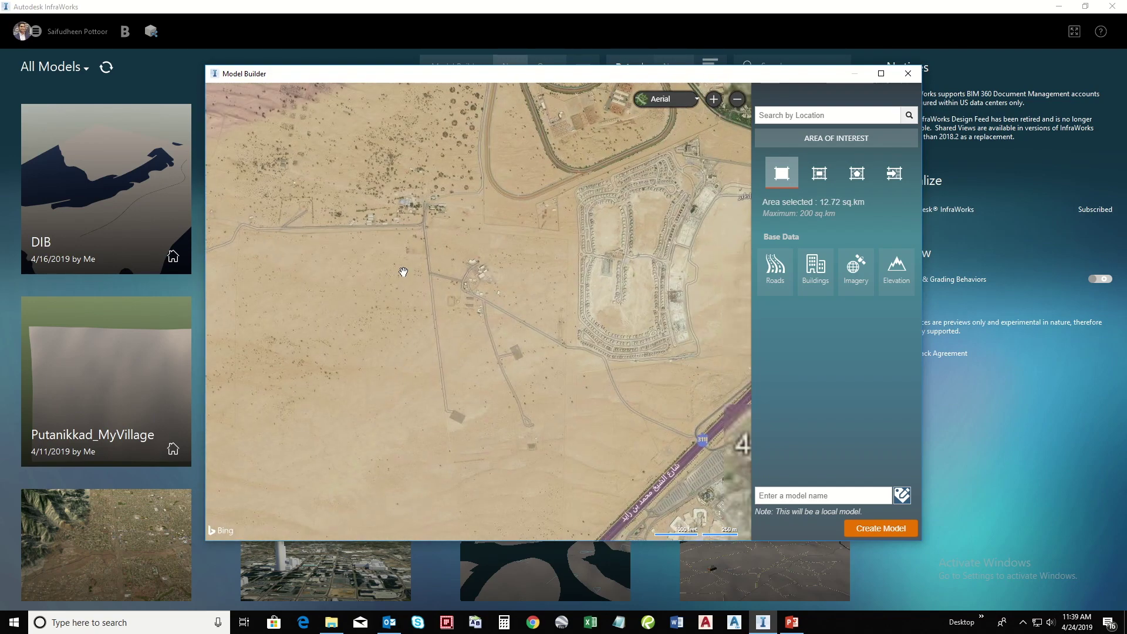
scroll(377, 244, "up", 2)
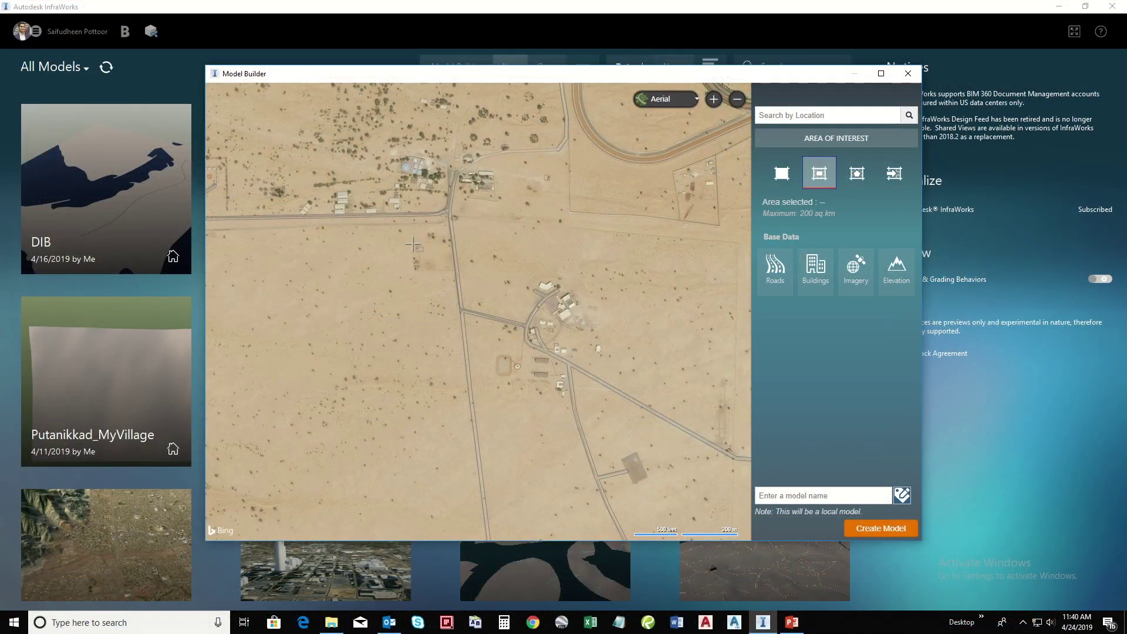
- Draw a 1.39 sq km rectangle over the village and create the model Area_01
mouse_move(387, 231)
left_mouse_down()
mouse_move(510, 317)
mouse_move(626, 470)
mouse_move(684, 506)
mouse_move(741, 514)
left_mouse_up()
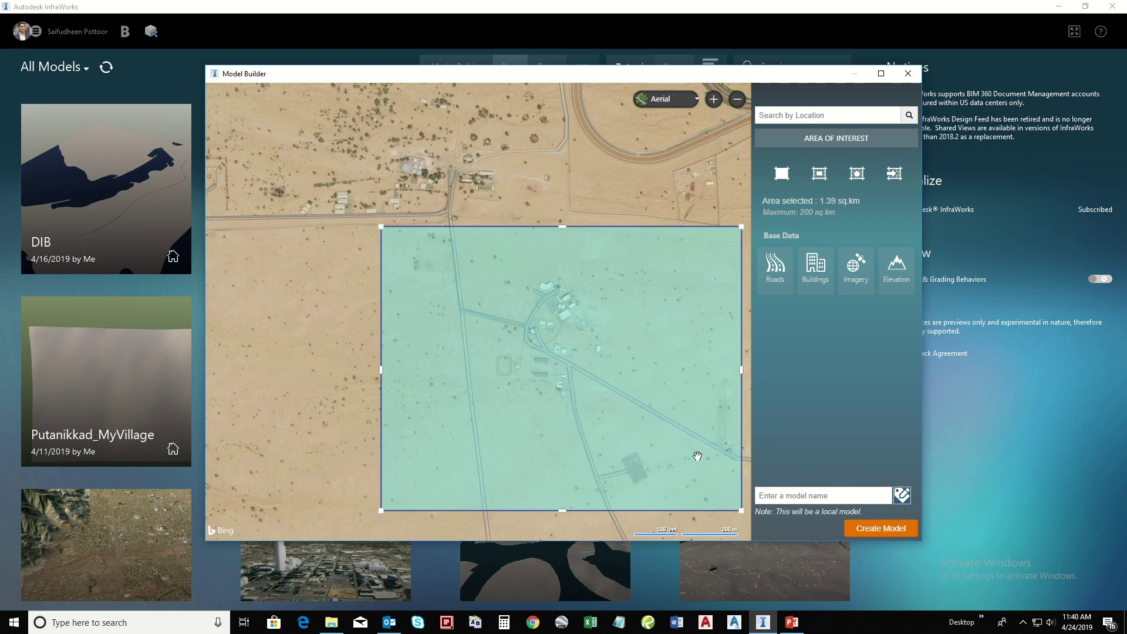
left_click(784, 495)
type("A")
left_click(876, 529)
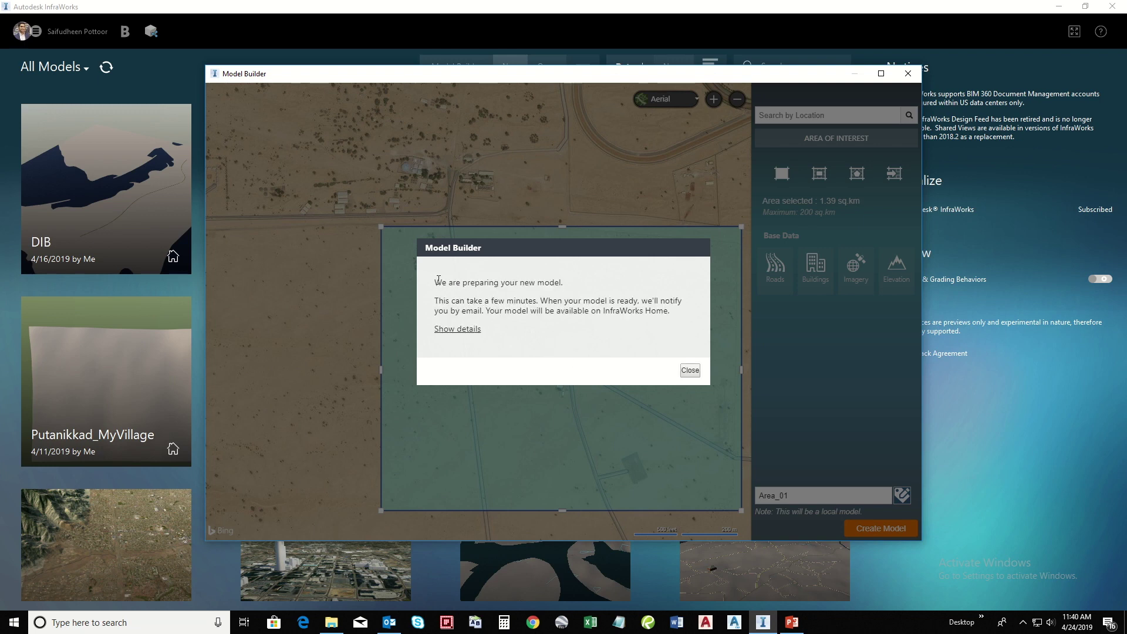
left_click_drag(435, 282, 569, 285)
left_click_drag(440, 300, 681, 332)
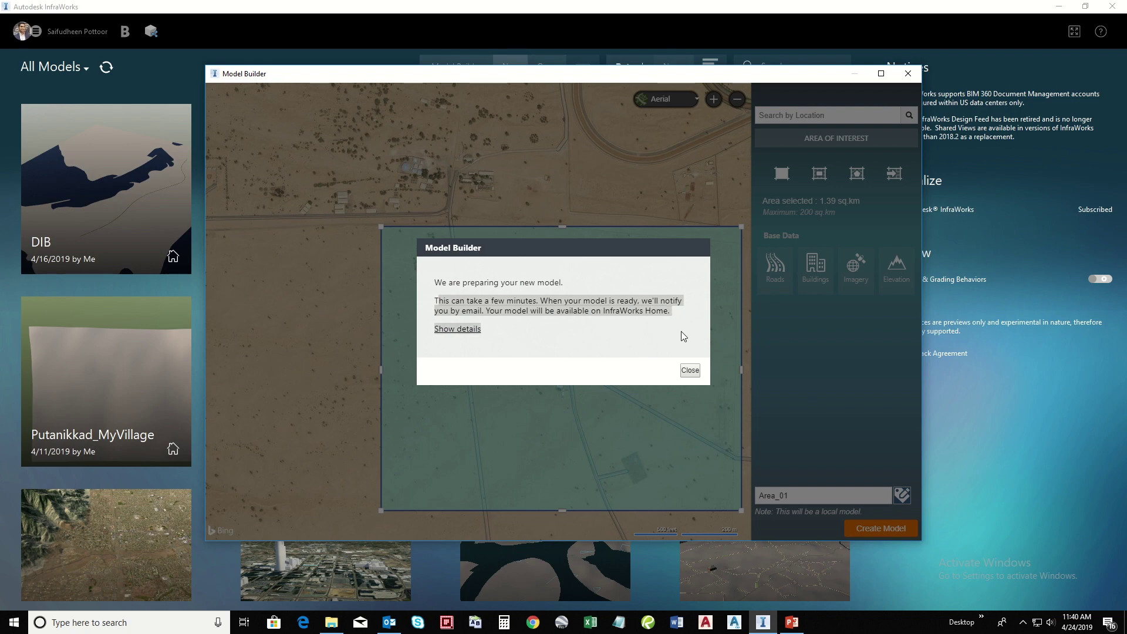
left_click(690, 370)
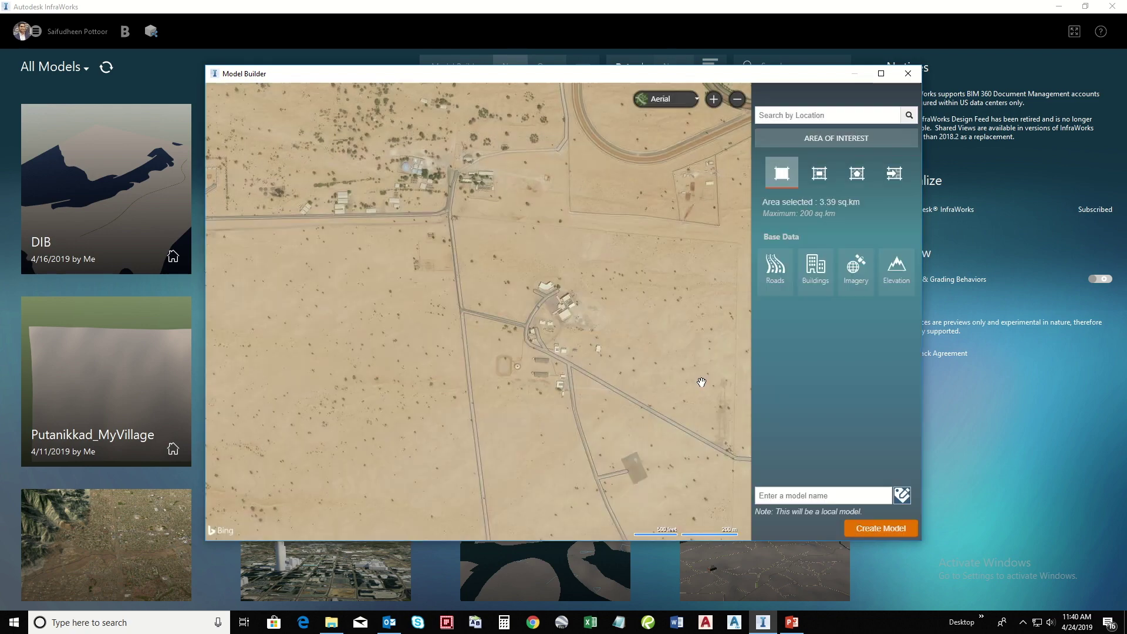
- Download and open Area_01 from the models list, keeping the copy named Area_01
left_click(908, 73)
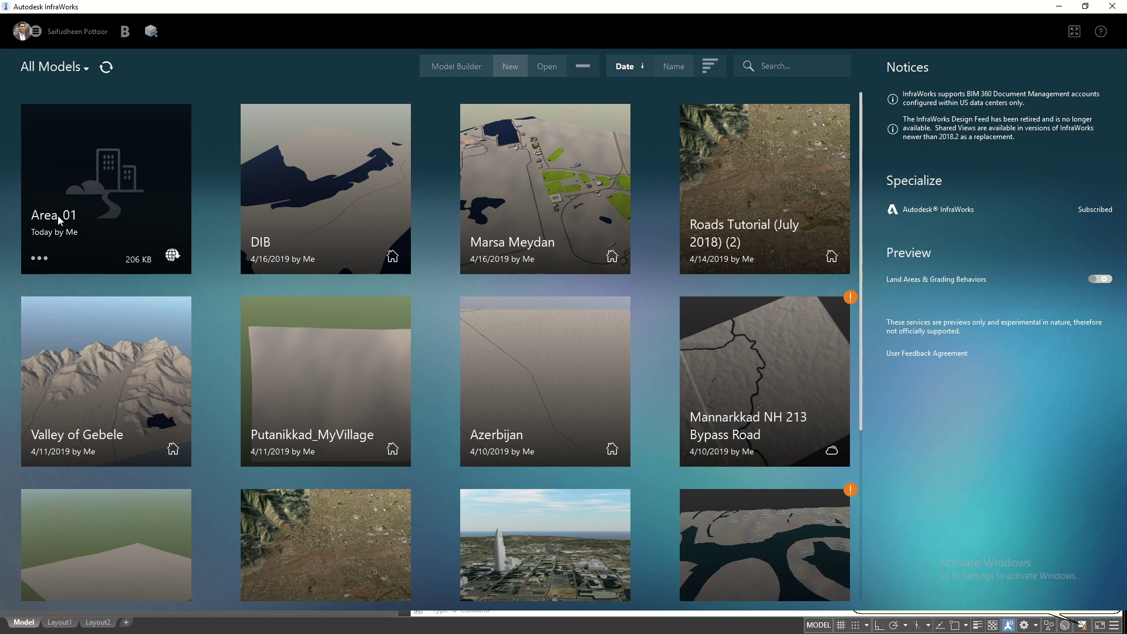
left_click(39, 258)
left_click(59, 285)
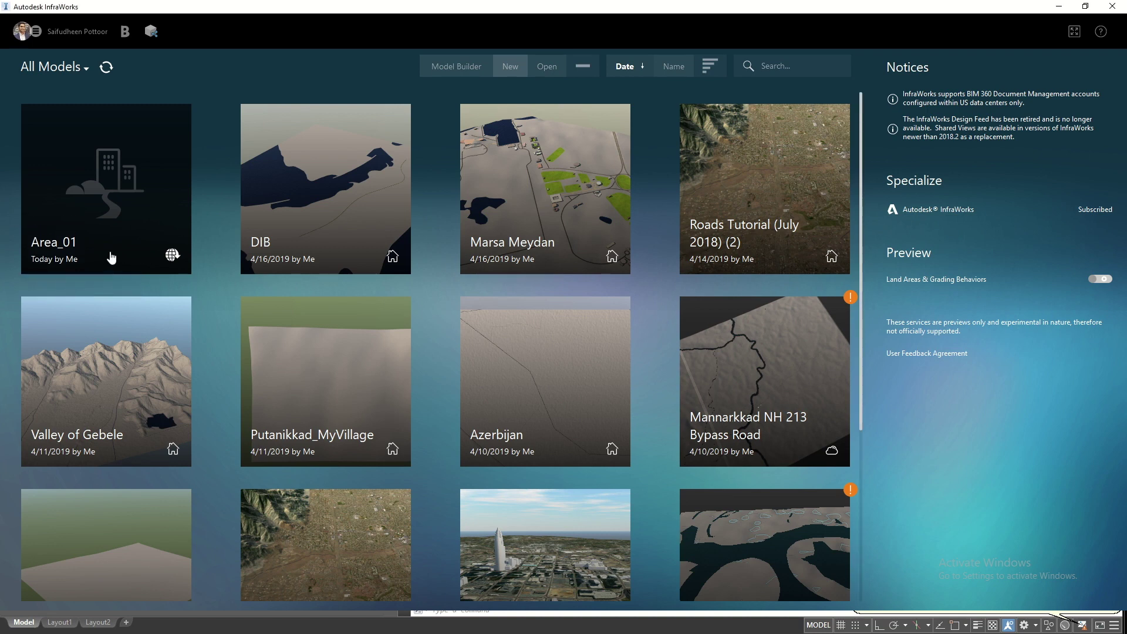
left_click(457, 319)
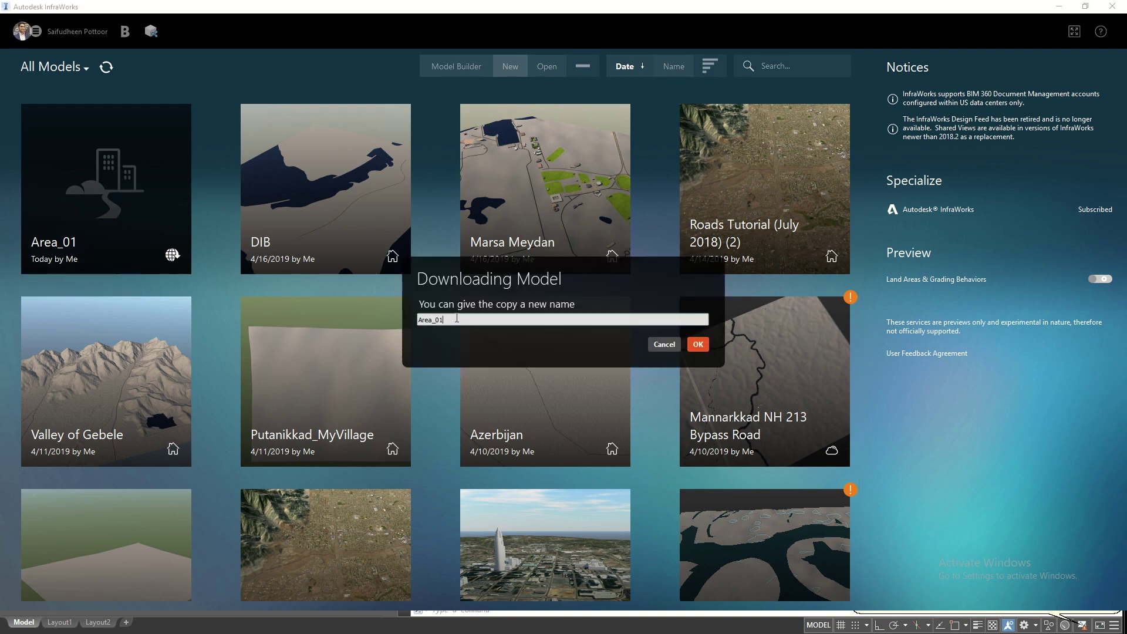
left_click(698, 345)
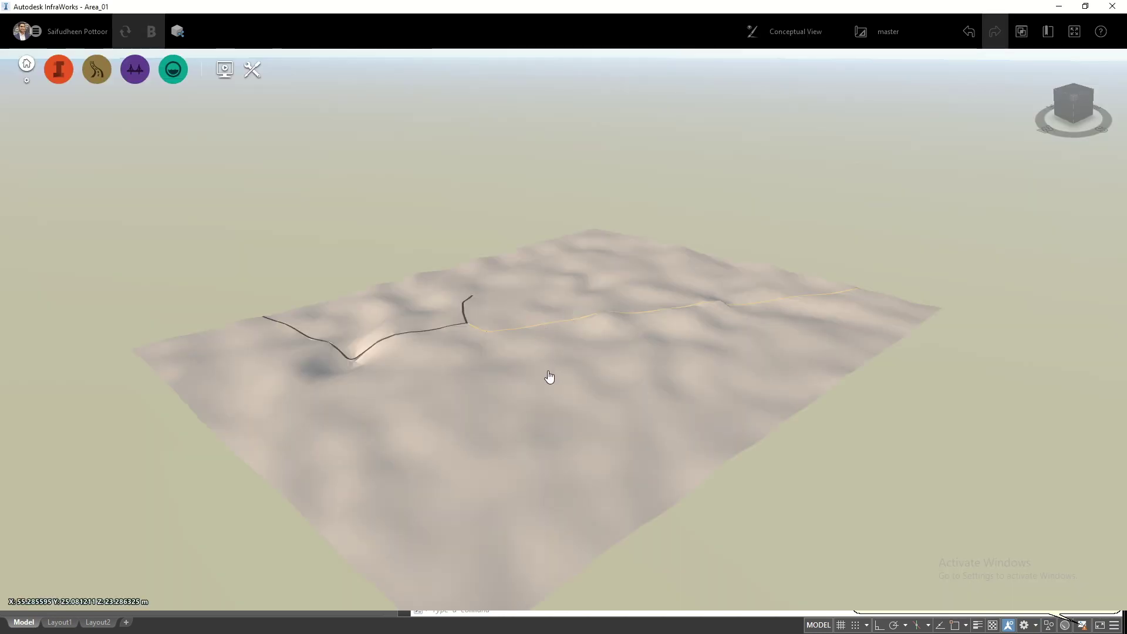
- Zoom and orbit the Area_01 terrain to view the road crossing it
scroll(565, 324, "up", 5)
scroll(488, 397, "down", 5)
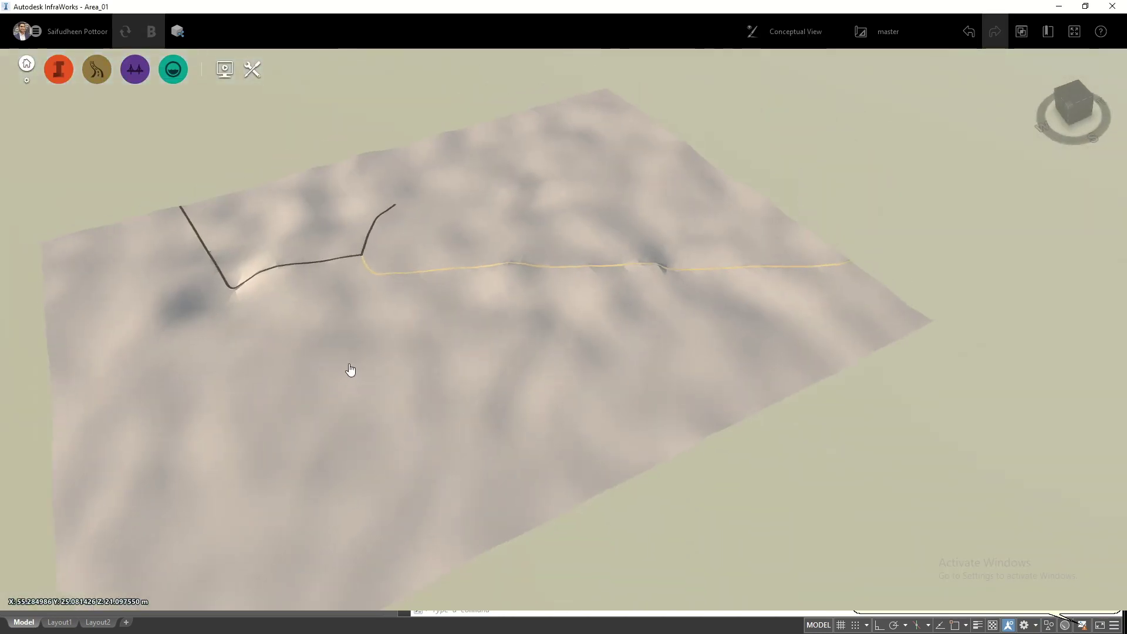
middle_click_drag(350, 372, 616, 364)
scroll(496, 359, "down", 3)
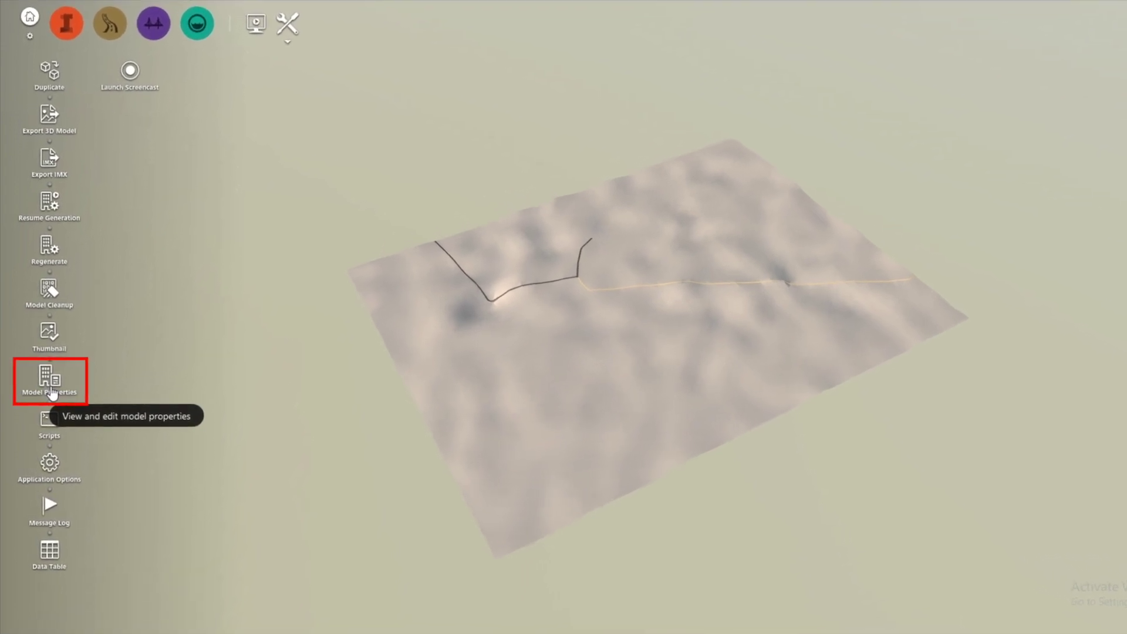
- In Model Properties, replace LL84 with UTM84-40N from the UTM, WGS84 Datum category
left_click(49, 391)
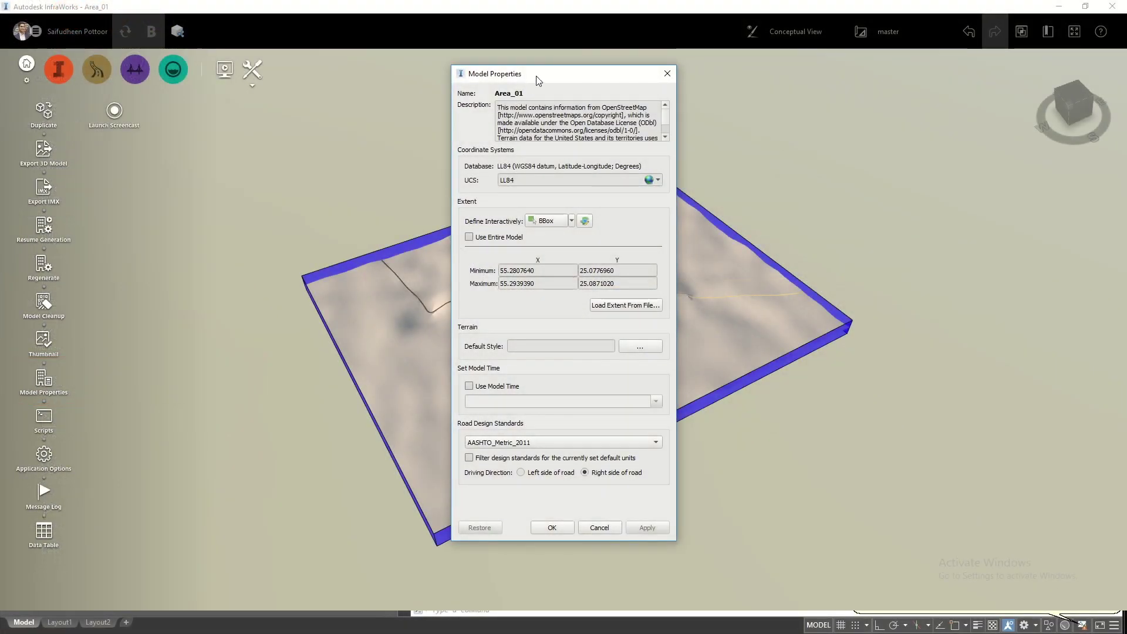
left_click_drag(560, 81, 712, 79)
left_click_drag(677, 179, 651, 177)
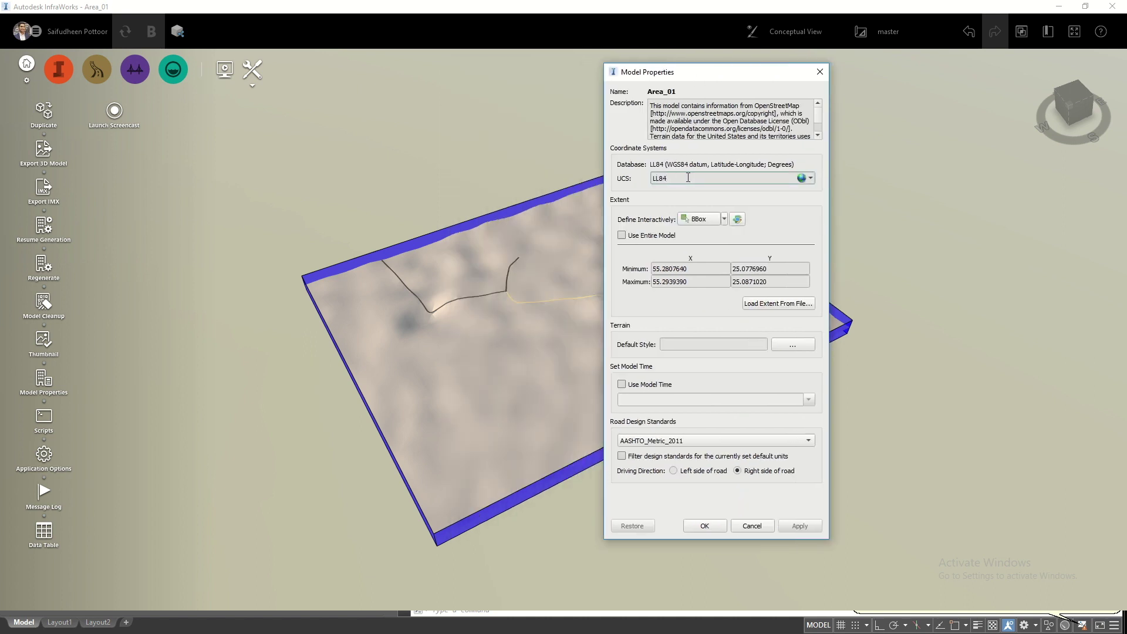
left_click(801, 177)
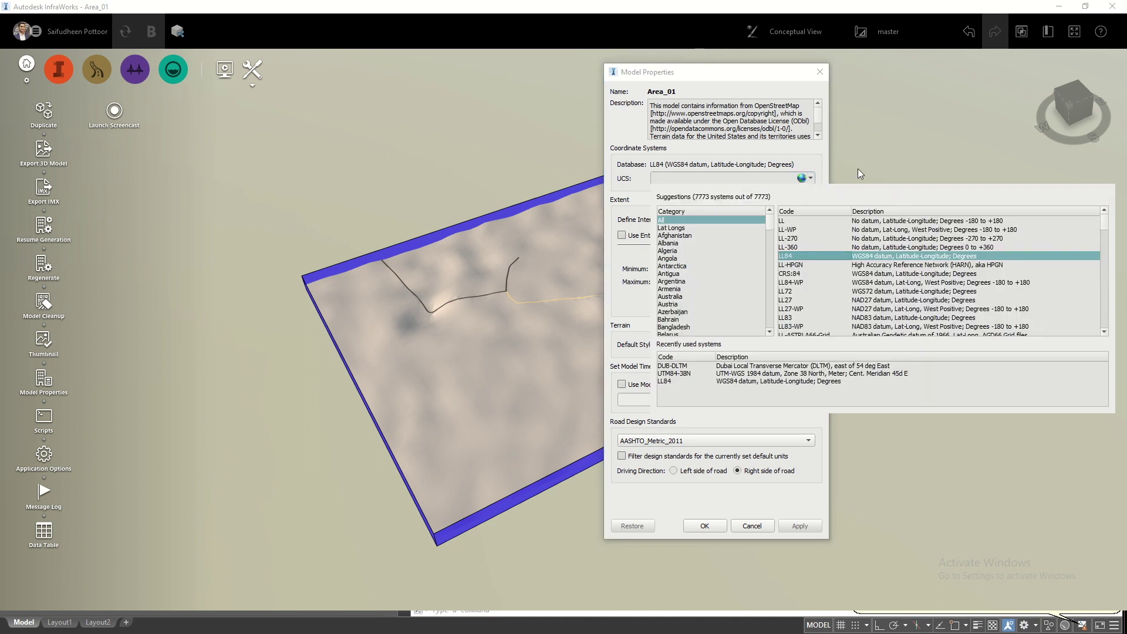
left_click_drag(773, 227, 770, 324)
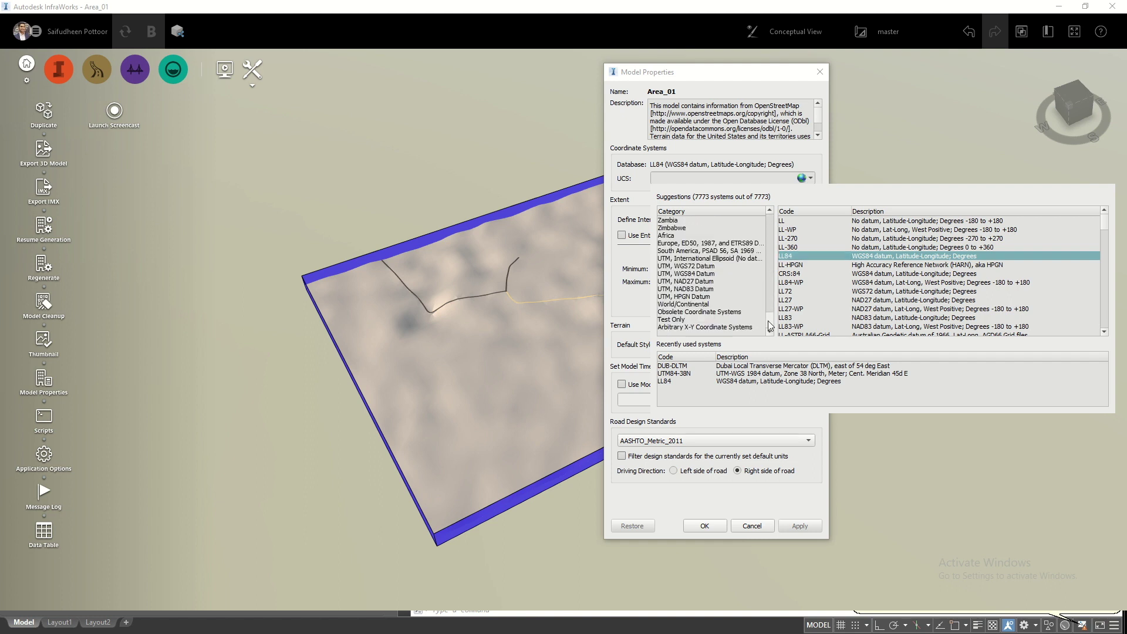
left_click(699, 274)
left_click_drag(1106, 228, 1107, 294)
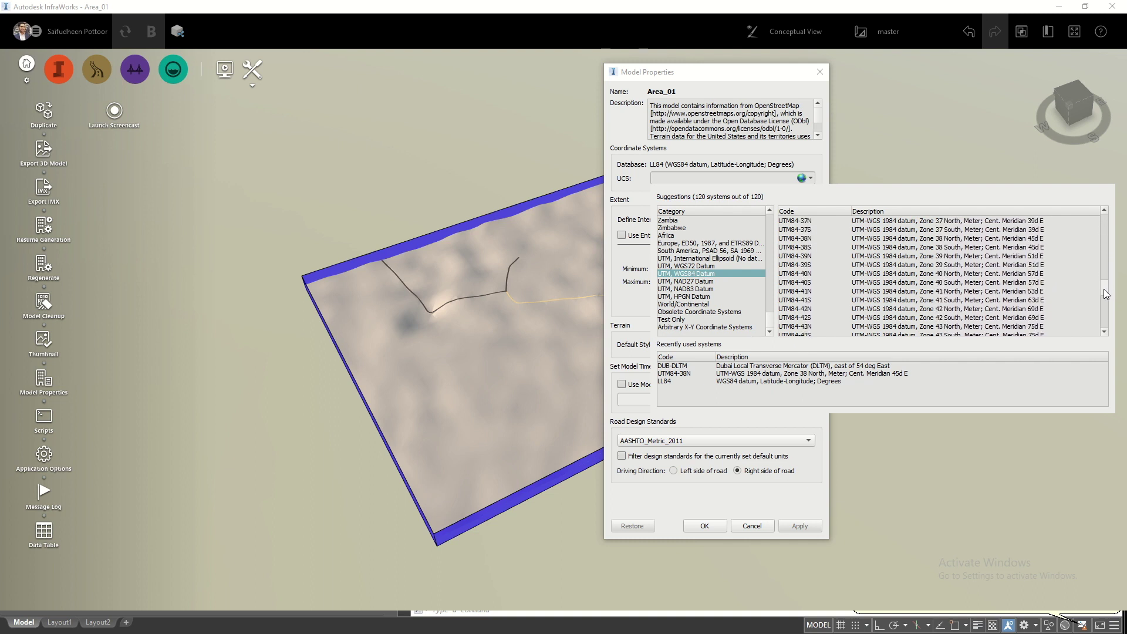
left_click(793, 274)
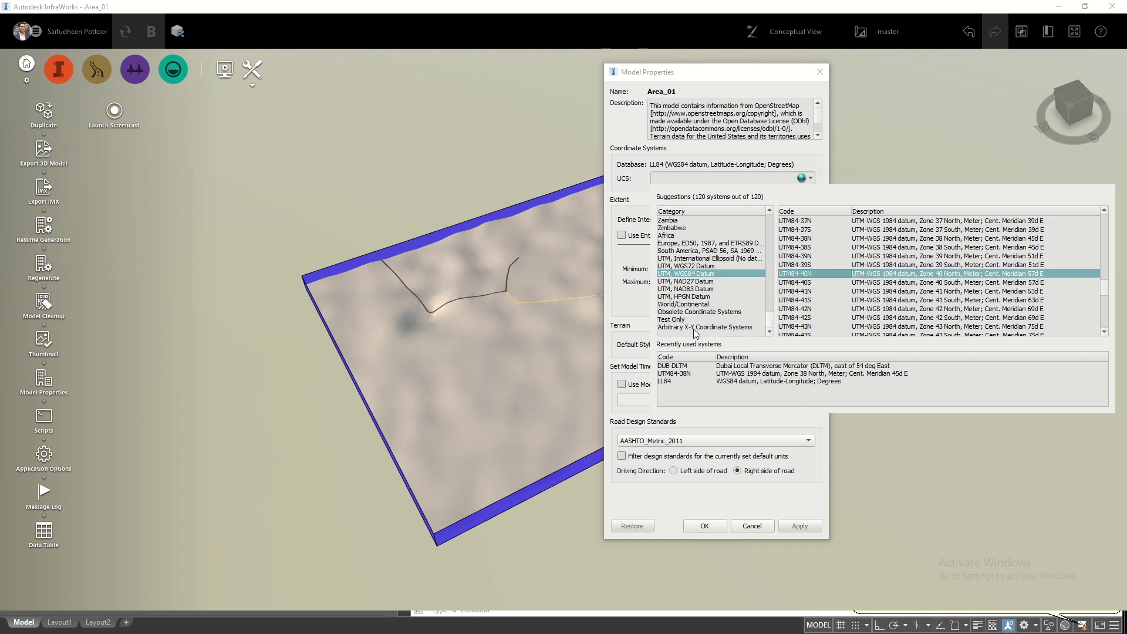
left_click(792, 274)
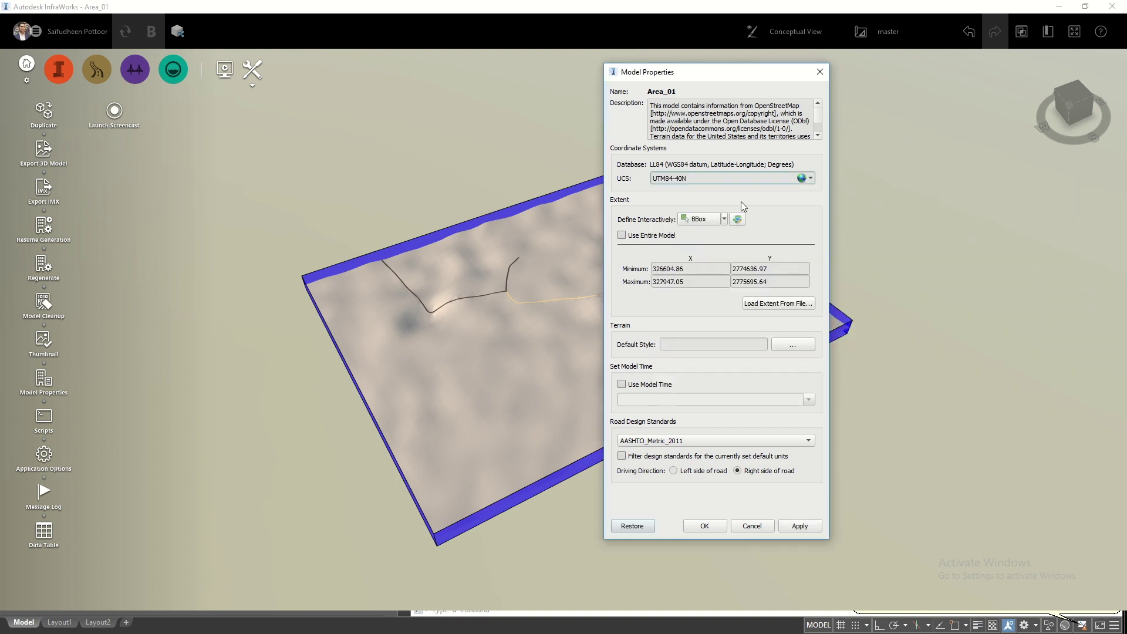
- Enable Use Entire Model, then apply and confirm the UTM84-40N change
left_click(640, 238)
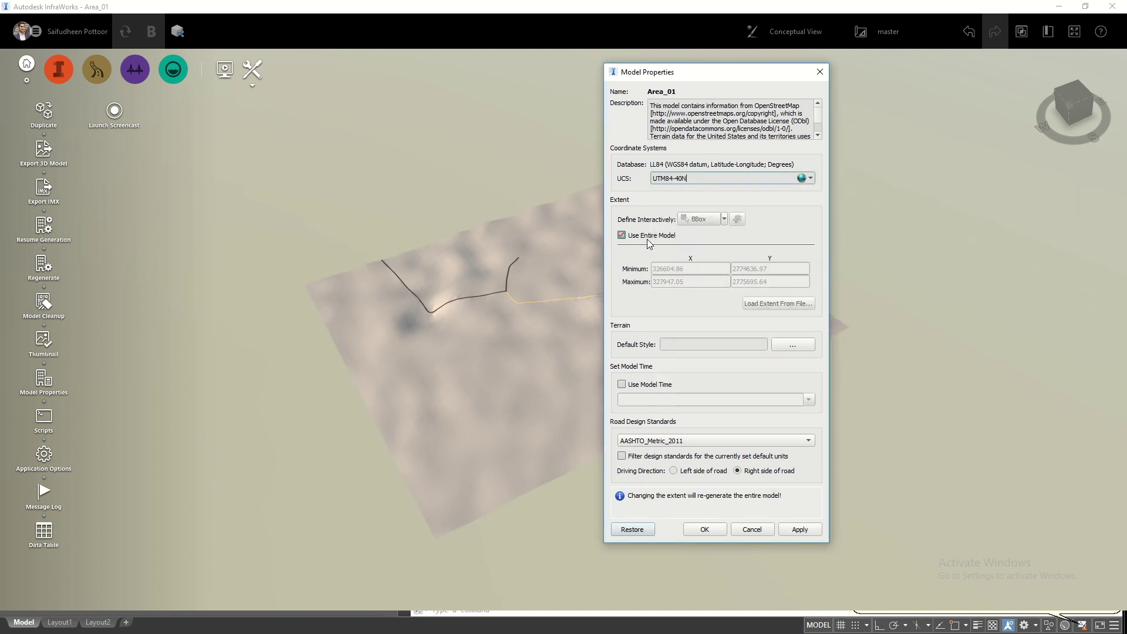
left_click(787, 529)
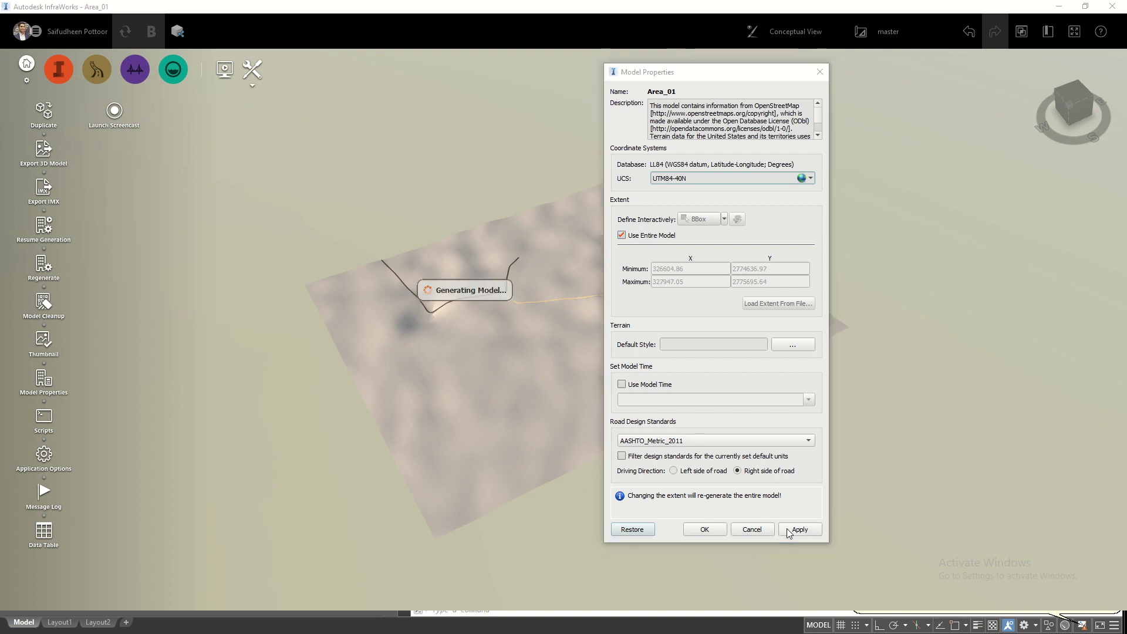
left_click(704, 529)
scroll(445, 290, "up", 2)
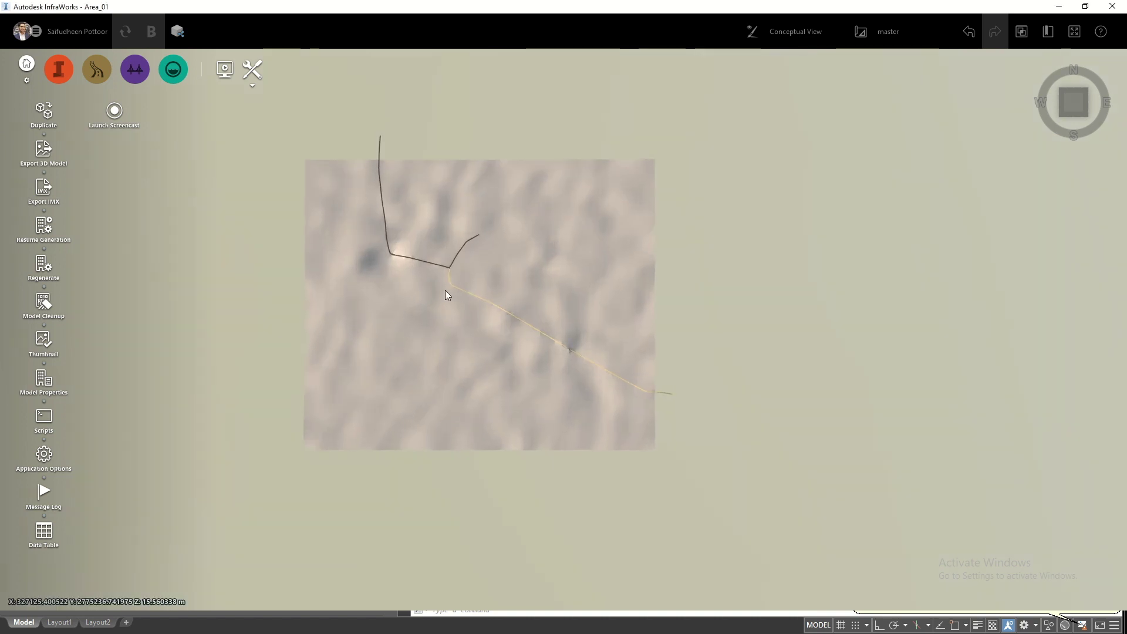
scroll(445, 290, "up", 2)
left_click_drag(466, 312, 511, 329)
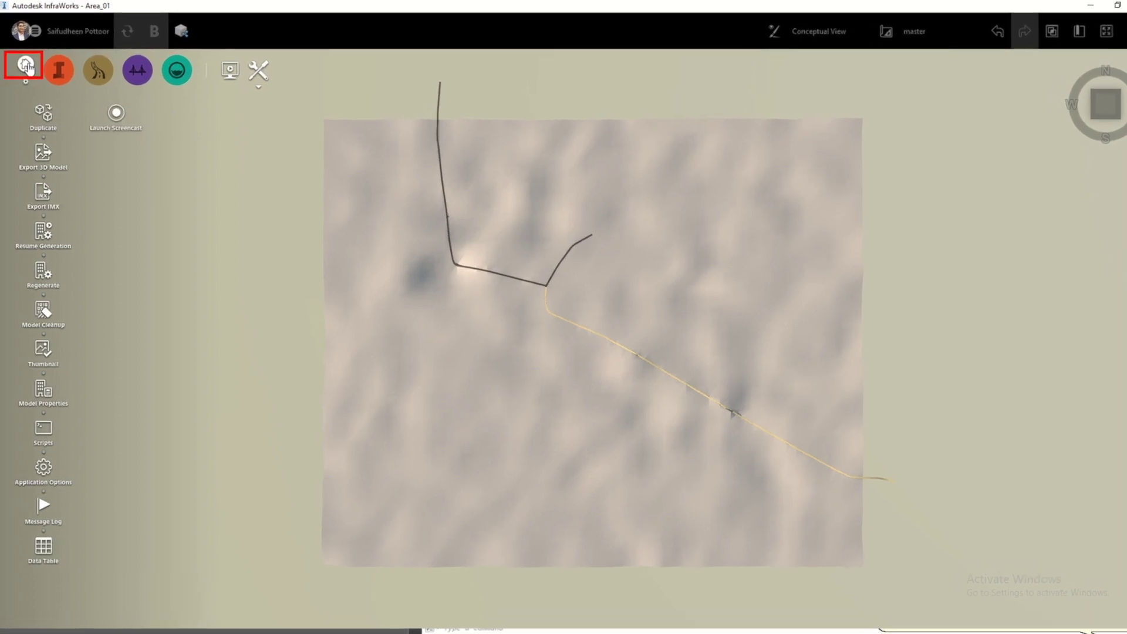
- Return to the models home screen and shut down InfraWorks
left_click(25, 65)
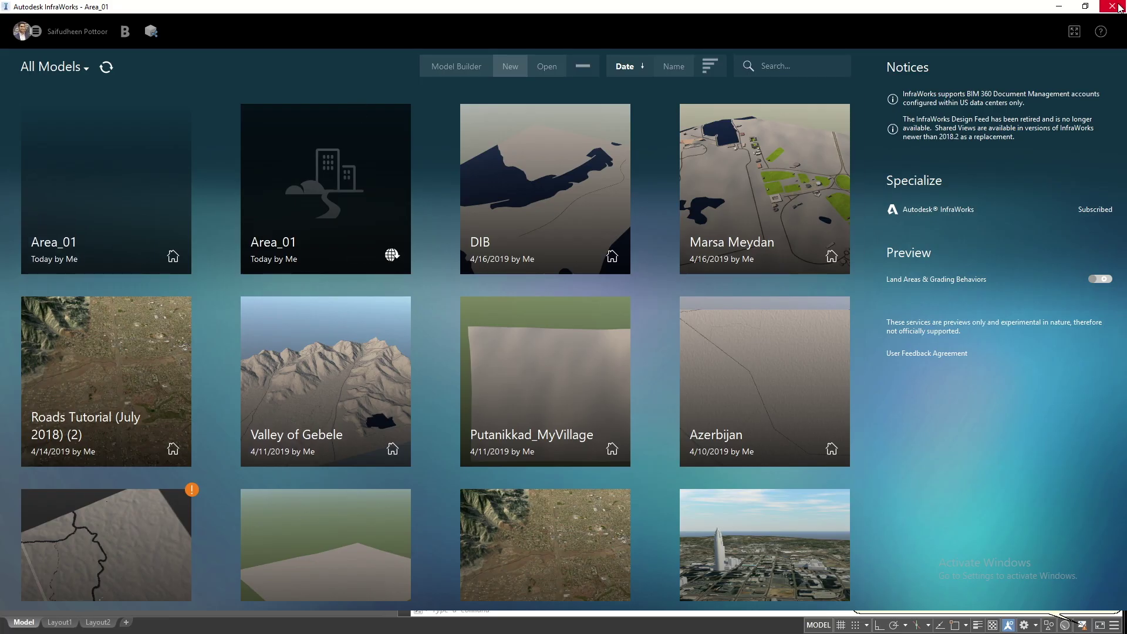
left_click(1119, 6)
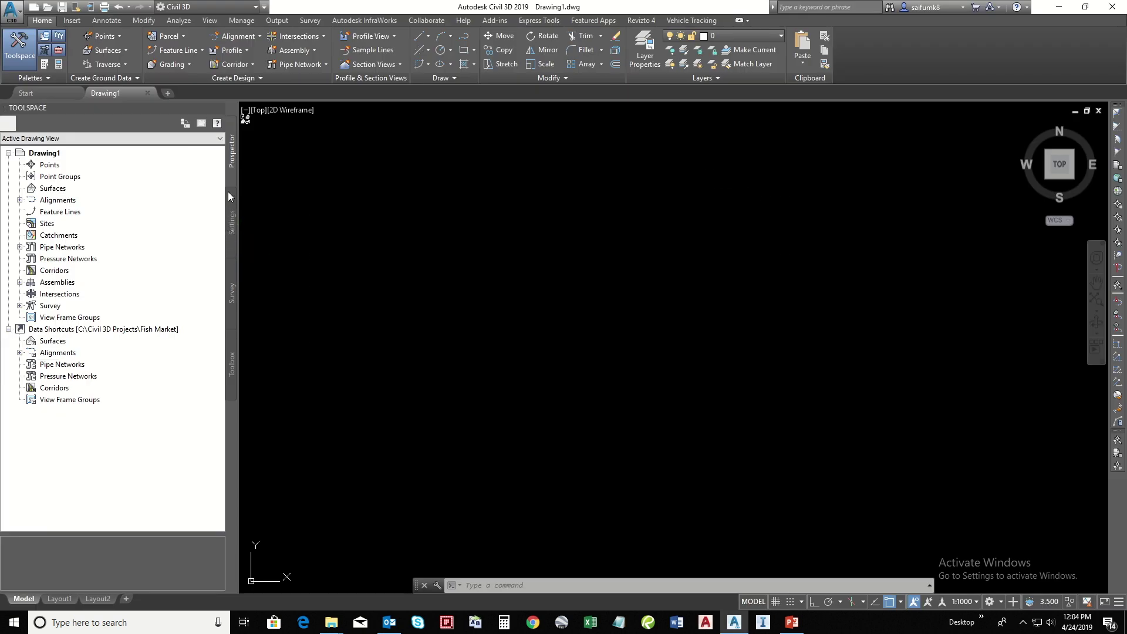
- Give Drawing1 the UTM, WGS84 Datum category with zone code UTM84-40N, and apply it
left_click(232, 214)
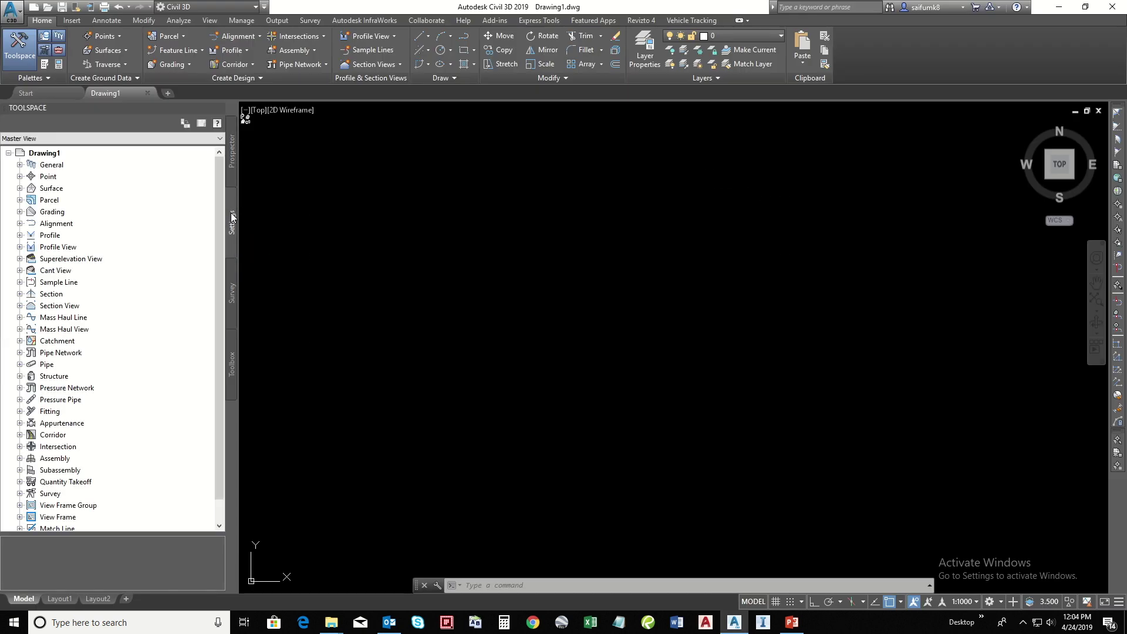
right_click(47, 154)
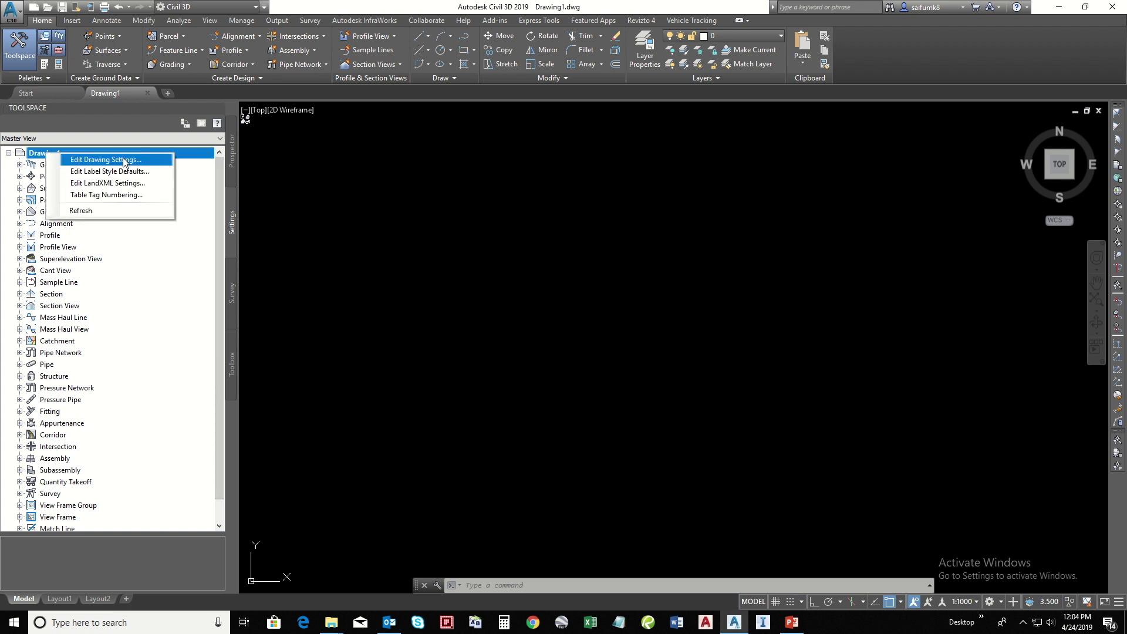
left_click(106, 160)
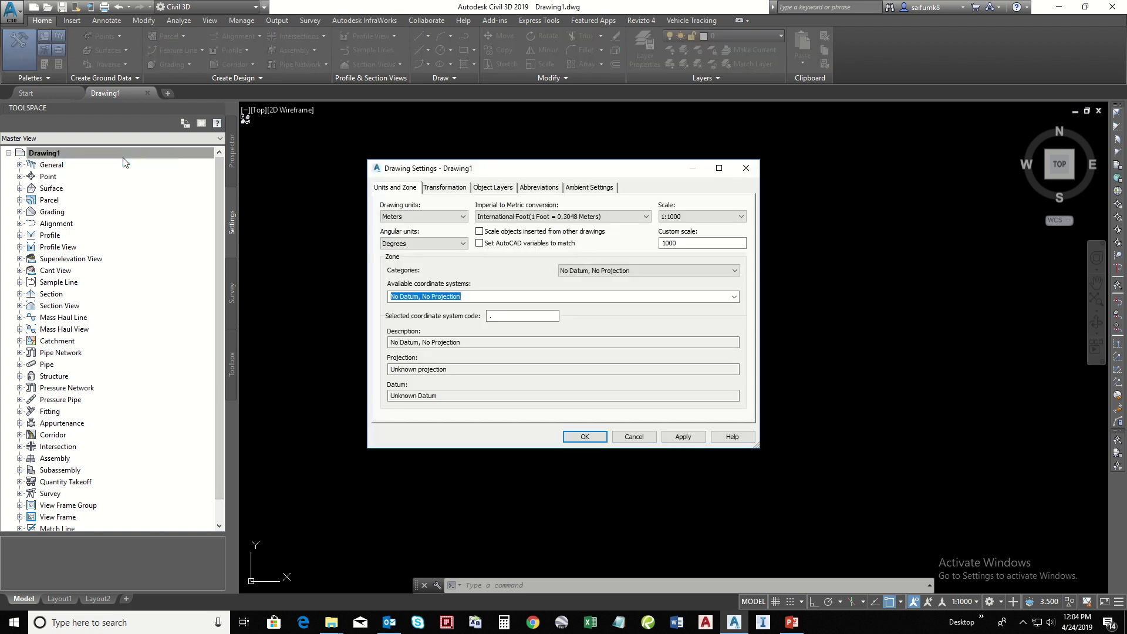
left_click(685, 272)
left_click_drag(732, 304, 741, 494)
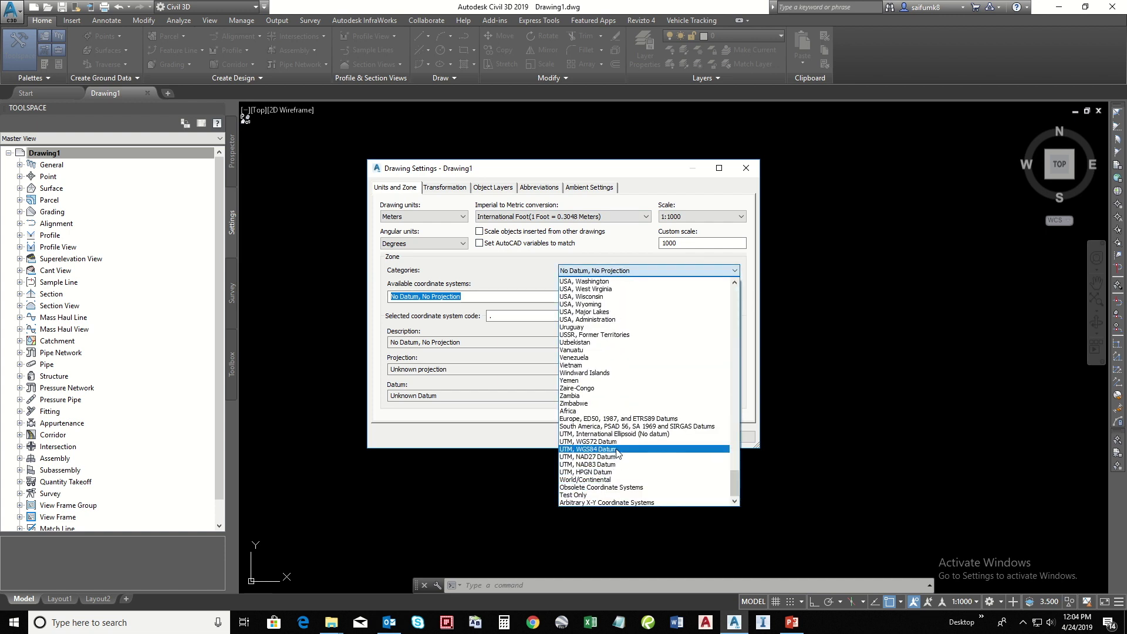
left_click(588, 449)
key("BackSpace")
key("BackSpace")
type("40N")
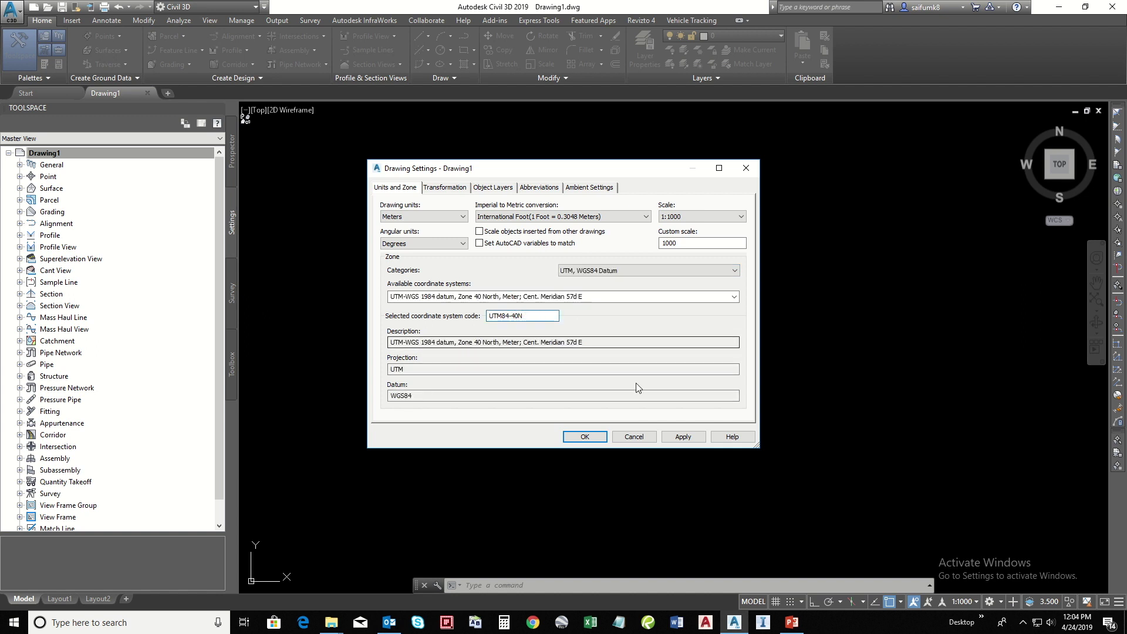
left_click(688, 441)
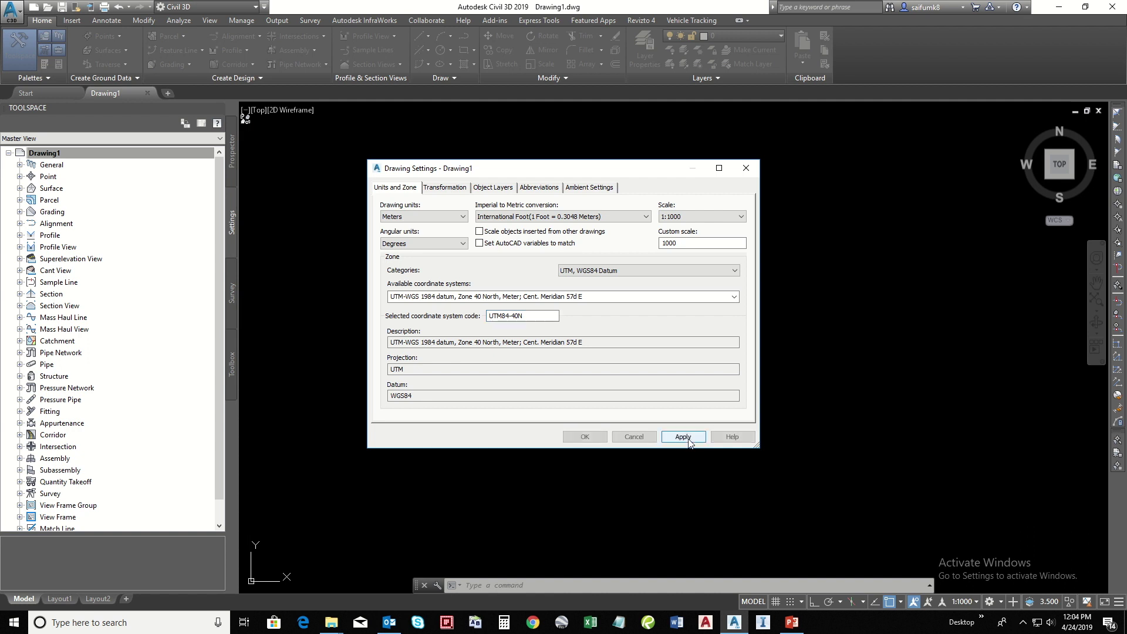
left_click(599, 442)
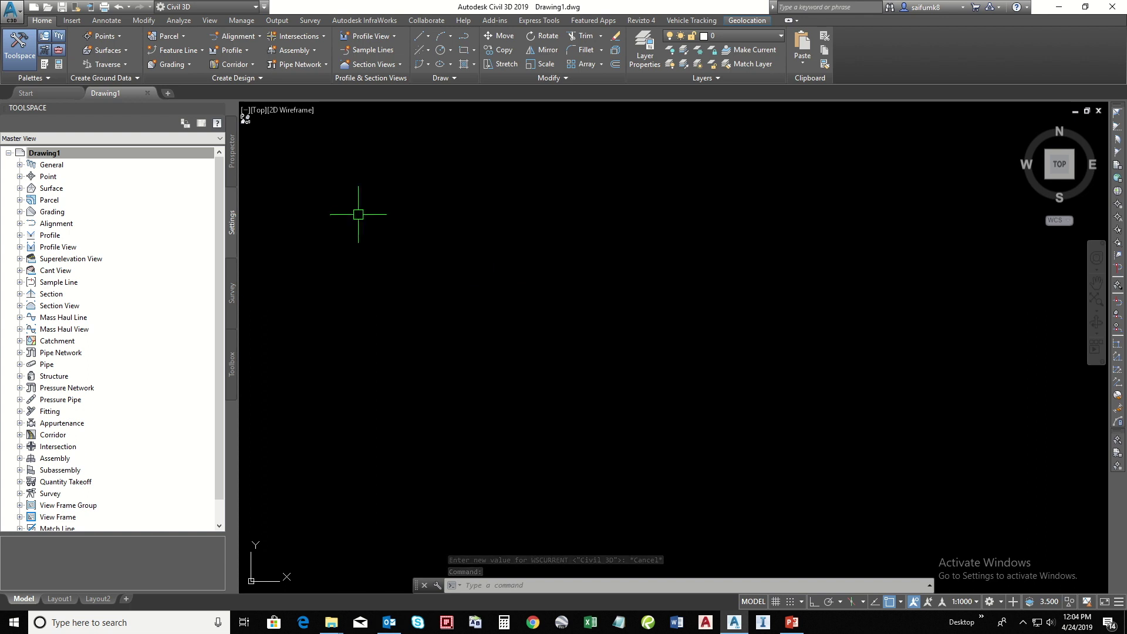
- Load the Area_01.sqlite InfraWorks model into the Open InfraWorks Model dialog
left_click(71, 22)
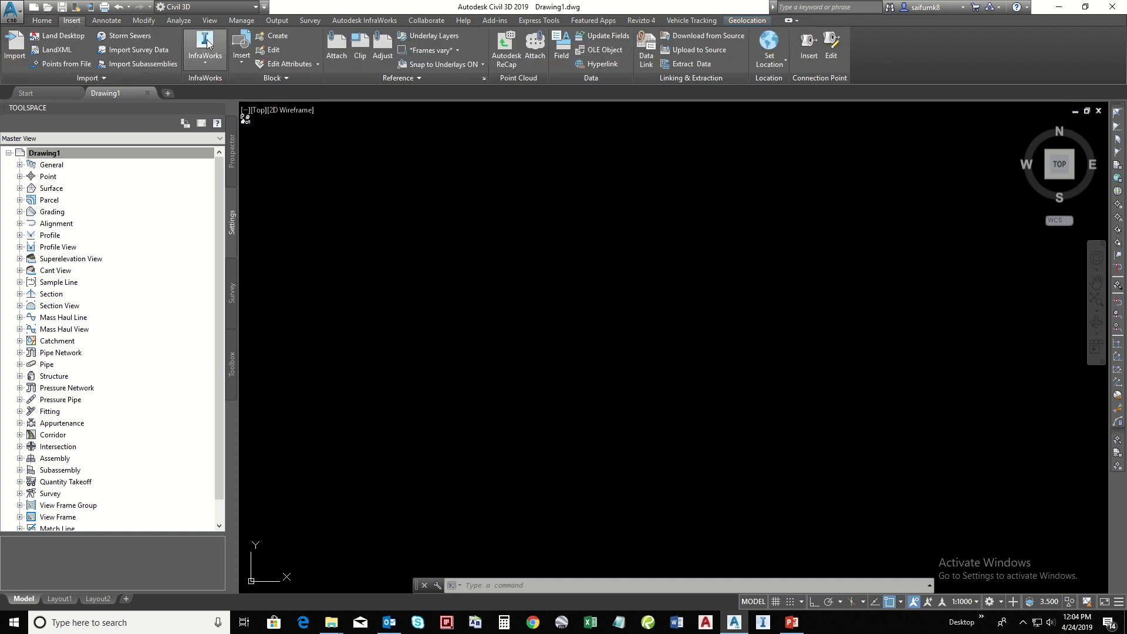
left_click(207, 59)
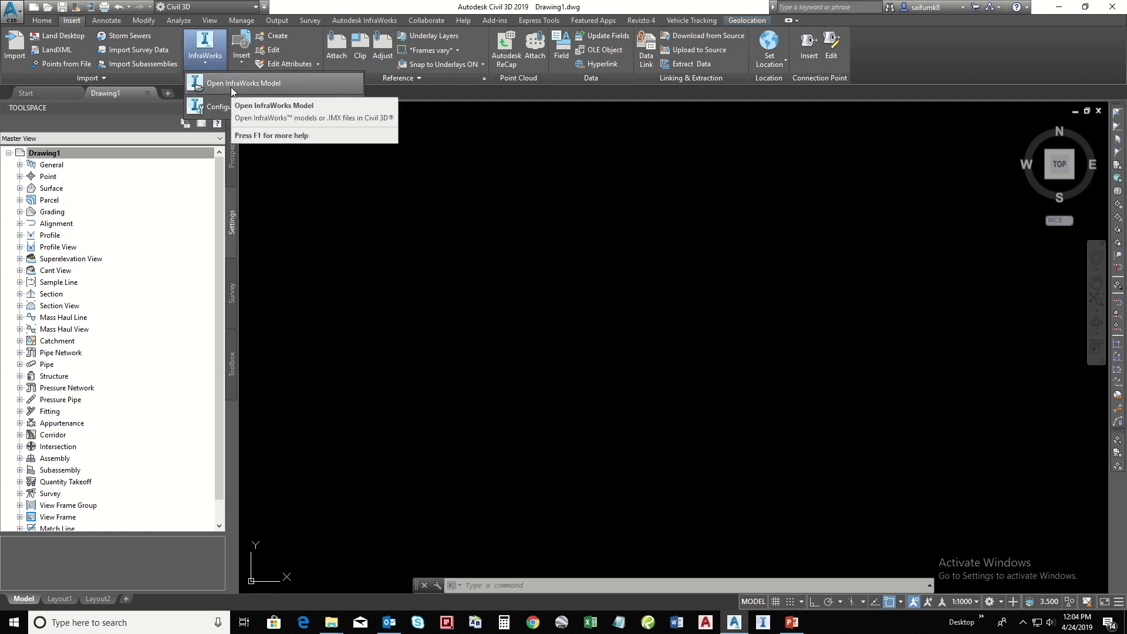
left_click(230, 83)
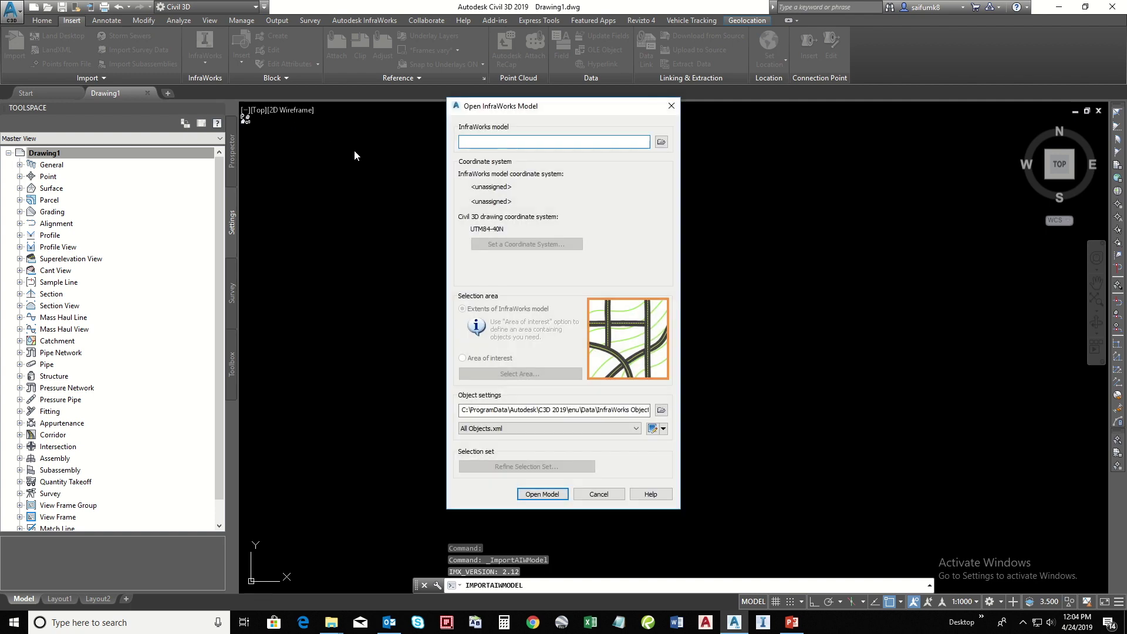
left_click(662, 141)
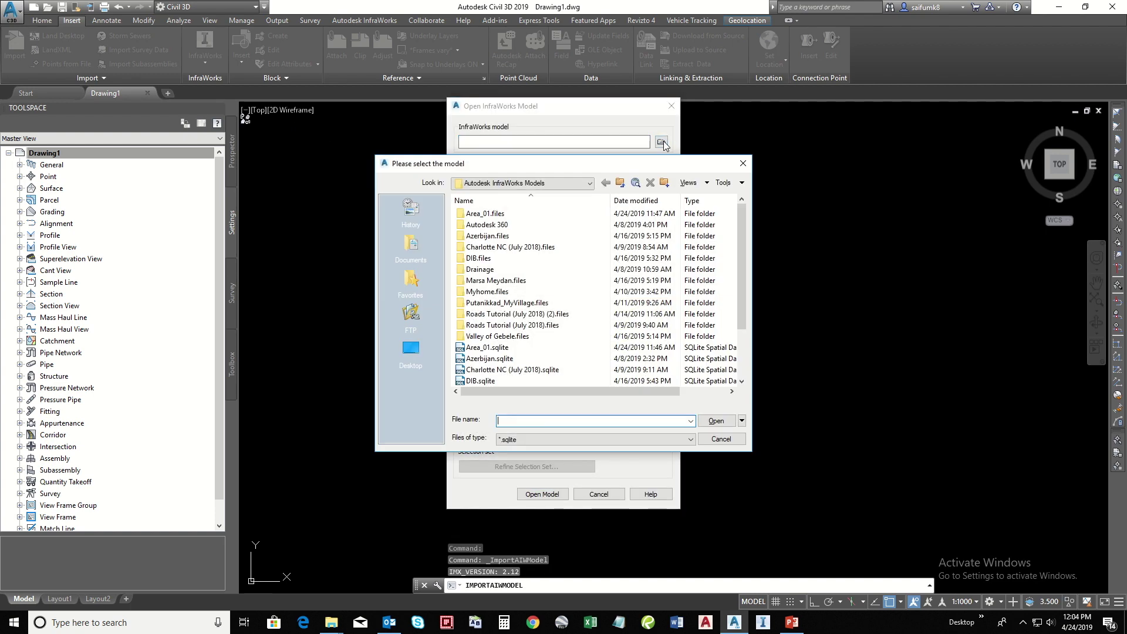
left_click(493, 347)
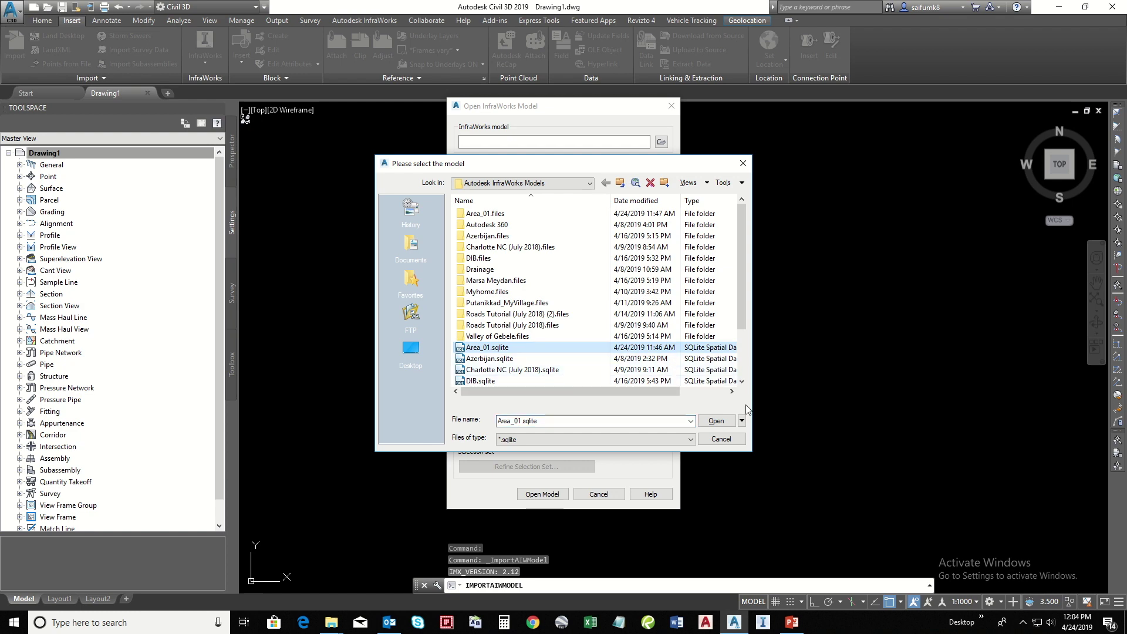
left_click(716, 421)
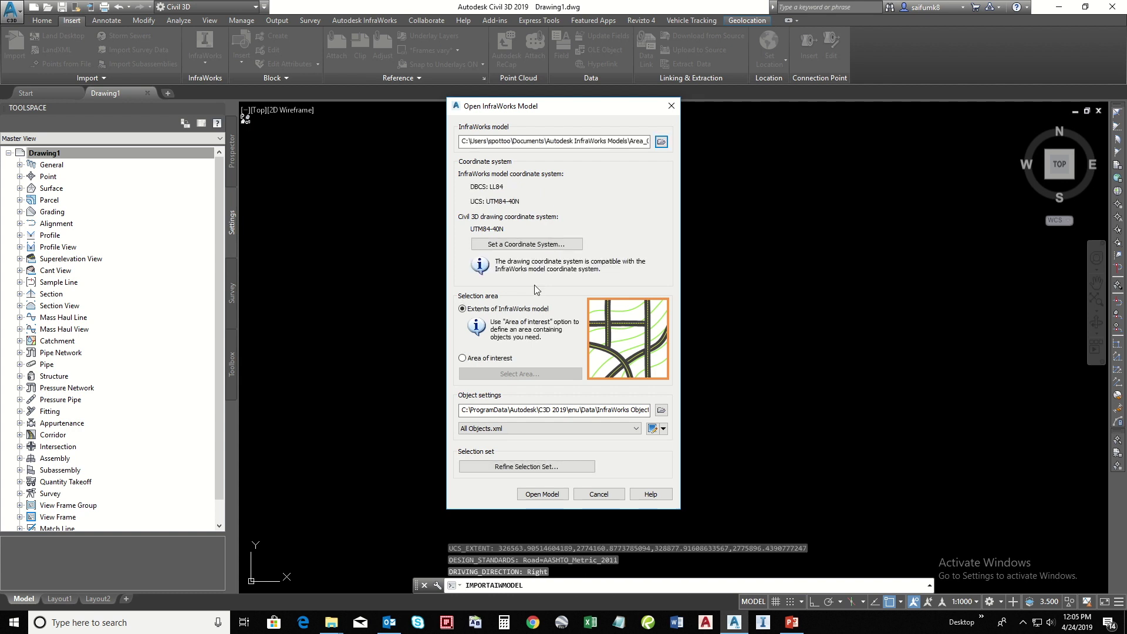
- Import Area_01 into Drawing1 as contoured terrain with roads, then show the Prospector tree
left_click(551, 497)
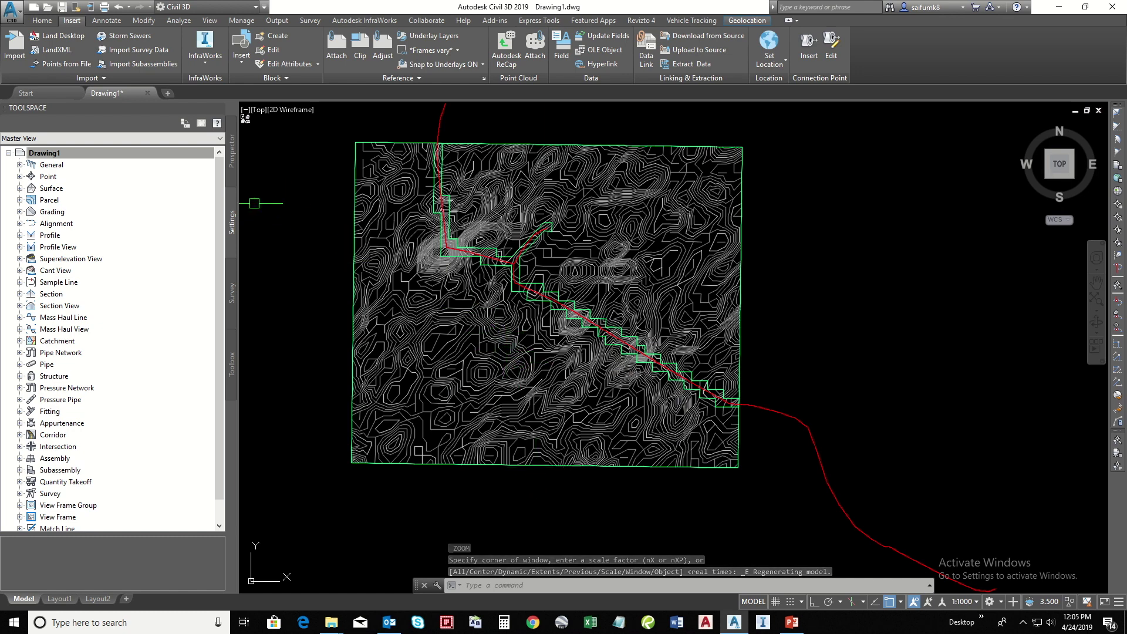
left_click(232, 176)
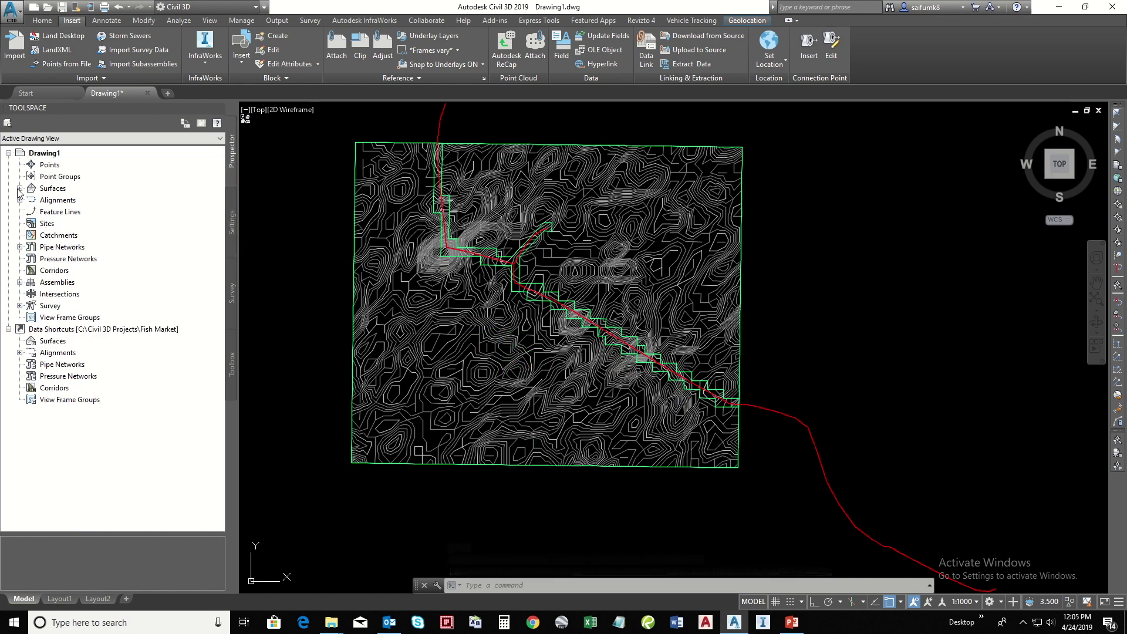